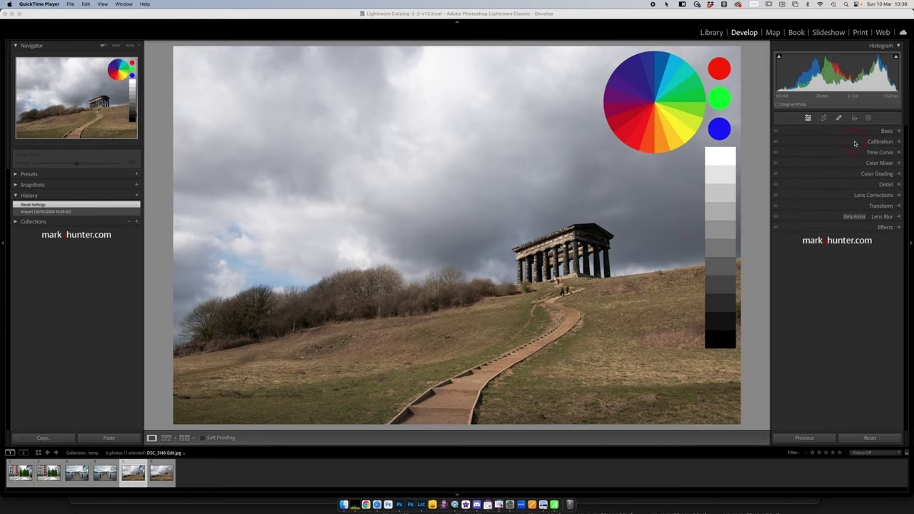
Step: Expand the Calibration settings for the photo of the hilltop monument
left_click(899, 142)
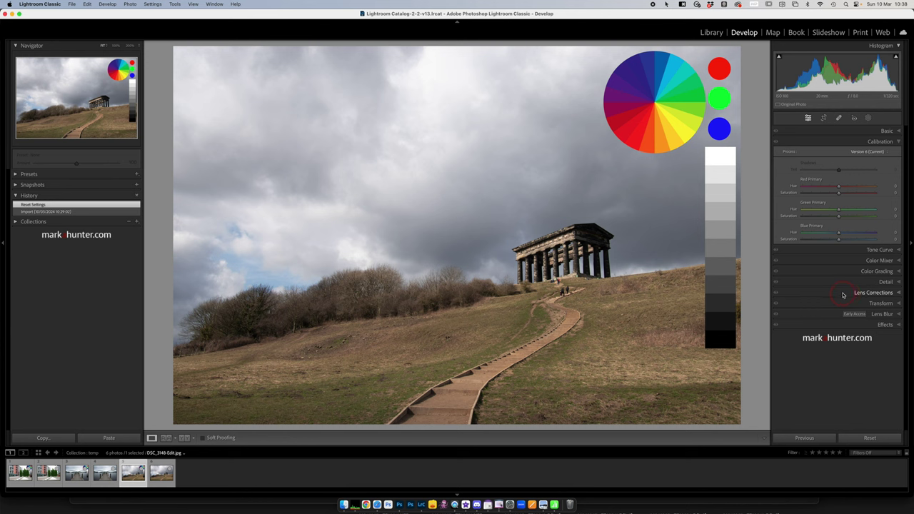
Step: Try moving Color Grading directly below Calibration in the custom Develop panel order, and cancel the customization
right_click(811, 260)
left_click(836, 265)
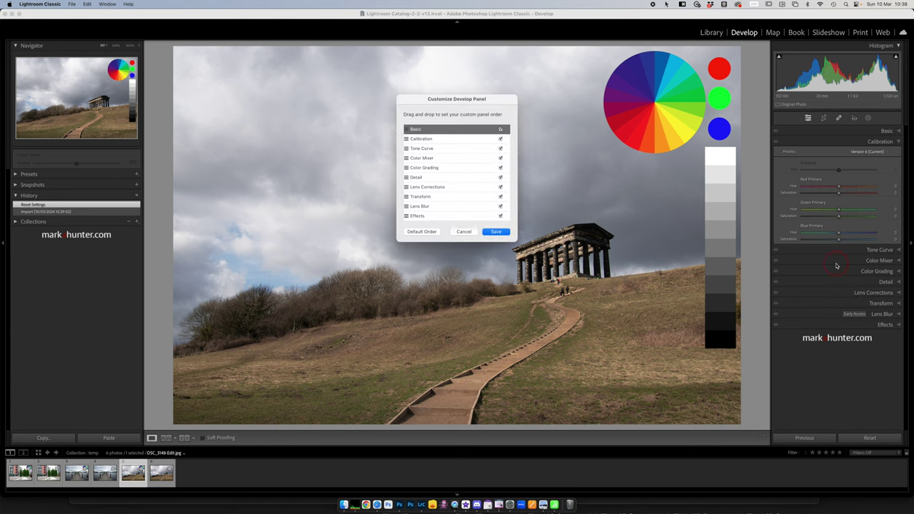
left_click(500, 150)
left_click(501, 150)
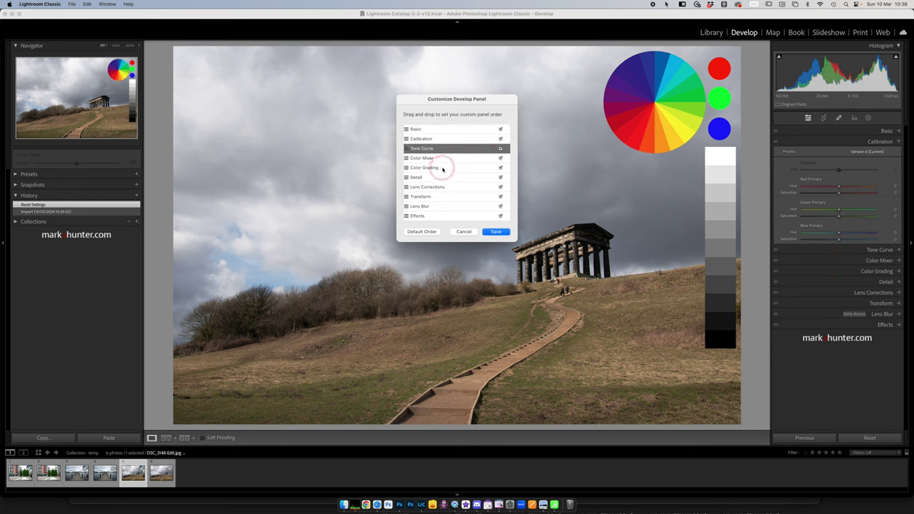
left_click_drag(443, 168, 440, 143)
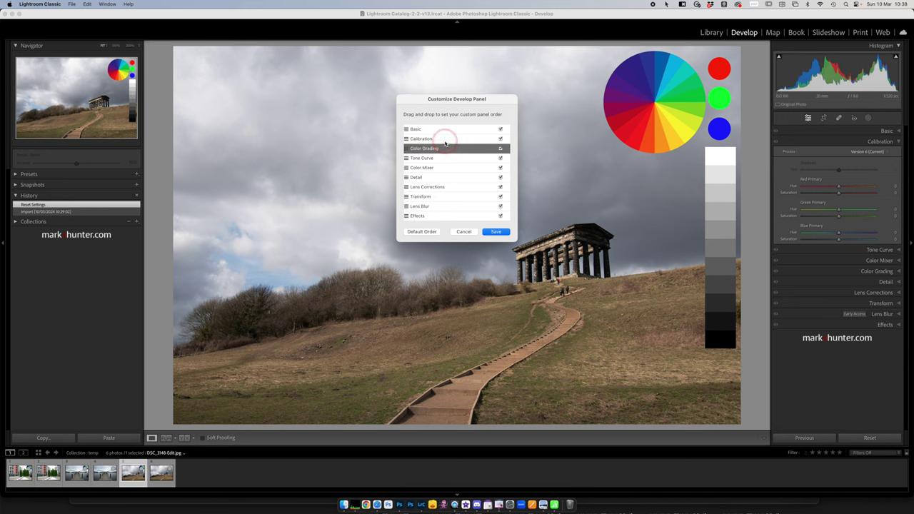
left_click(464, 231)
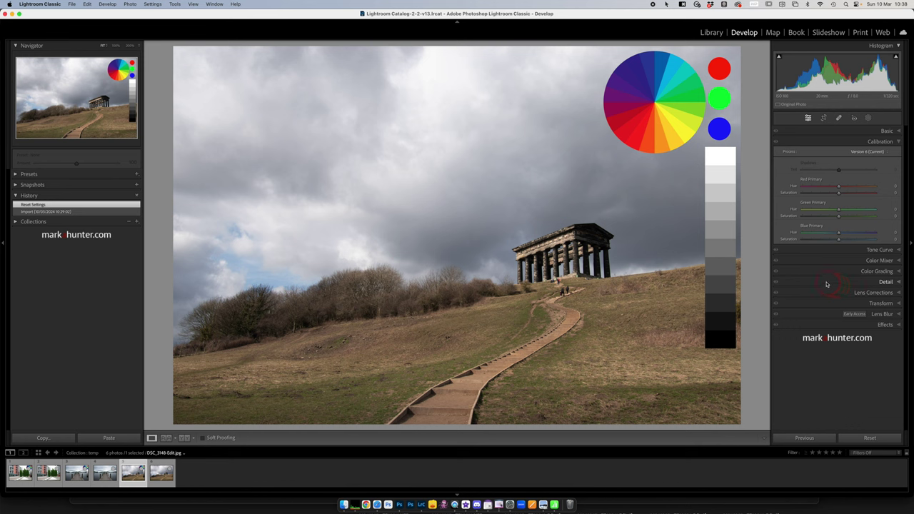
left_click(826, 287)
left_click(822, 176)
left_click(815, 203)
left_click(815, 227)
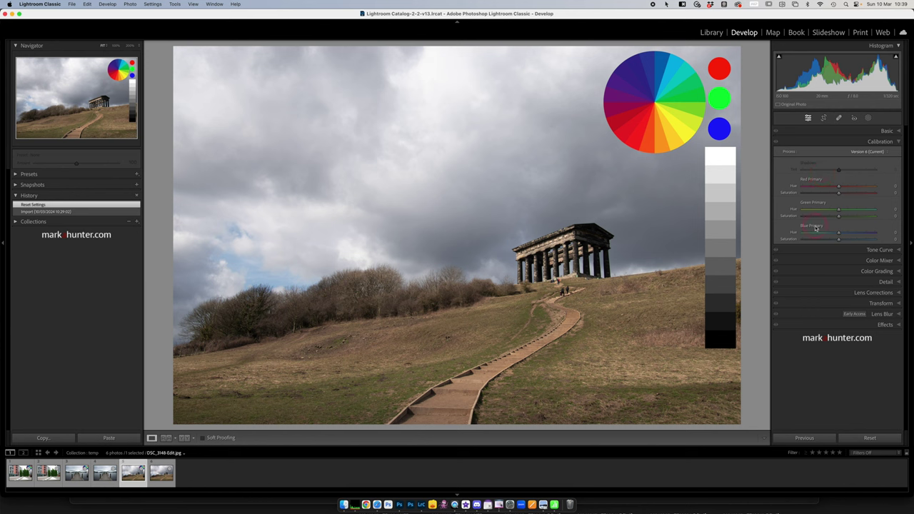
Step: Set the Blue Primary hue to +1 in Calibration, using the photo's colour wheel as the close-up reference
left_click(840, 191)
left_click(651, 106)
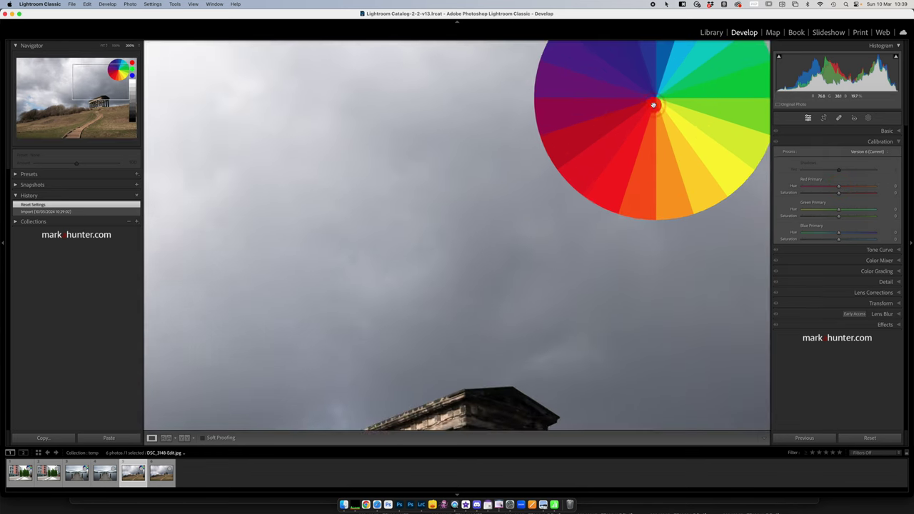
left_click(654, 107)
scroll(465, 207, "up", 5)
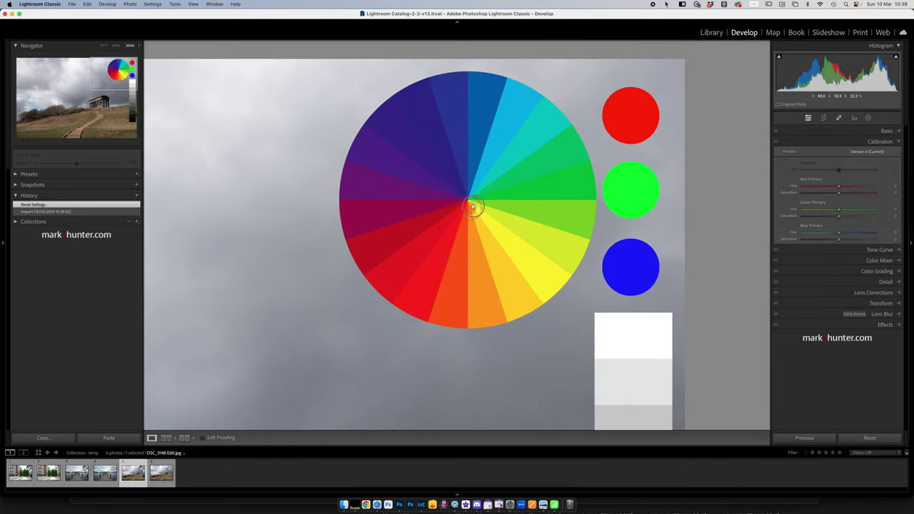
left_click(838, 187)
mouse_move(839, 187)
left_mouse_down()
mouse_move(796, 187)
mouse_move(910, 187)
mouse_move(766, 185)
mouse_move(910, 195)
mouse_move(740, 185)
mouse_move(839, 189)
left_mouse_up()
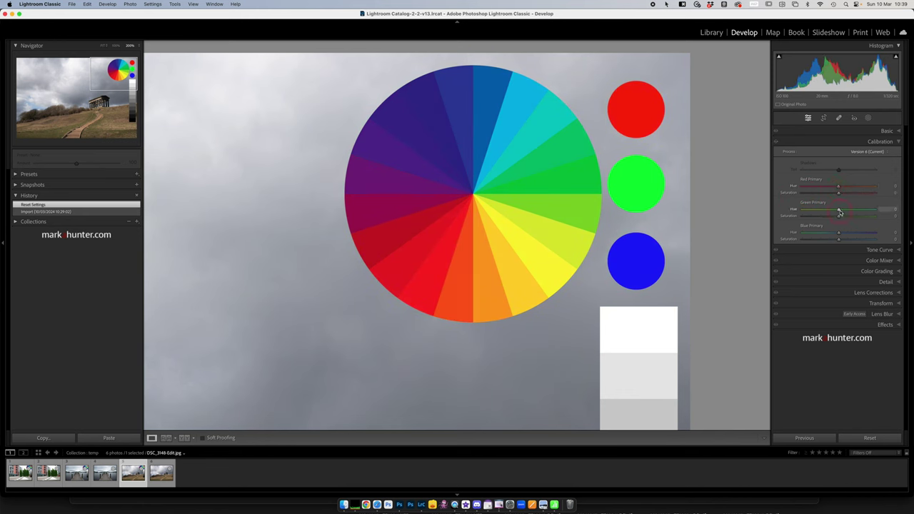
mouse_move(838, 209)
left_mouse_down()
mouse_move(763, 207)
mouse_move(907, 206)
mouse_move(748, 206)
mouse_move(891, 210)
mouse_move(781, 203)
mouse_move(844, 207)
mouse_move(840, 213)
left_mouse_up()
left_click(839, 233)
mouse_move(839, 233)
left_mouse_down()
mouse_move(781, 229)
mouse_move(910, 229)
mouse_move(801, 228)
mouse_move(847, 232)
mouse_move(837, 231)
left_mouse_up()
left_click(291, 242)
left_click(341, 276)
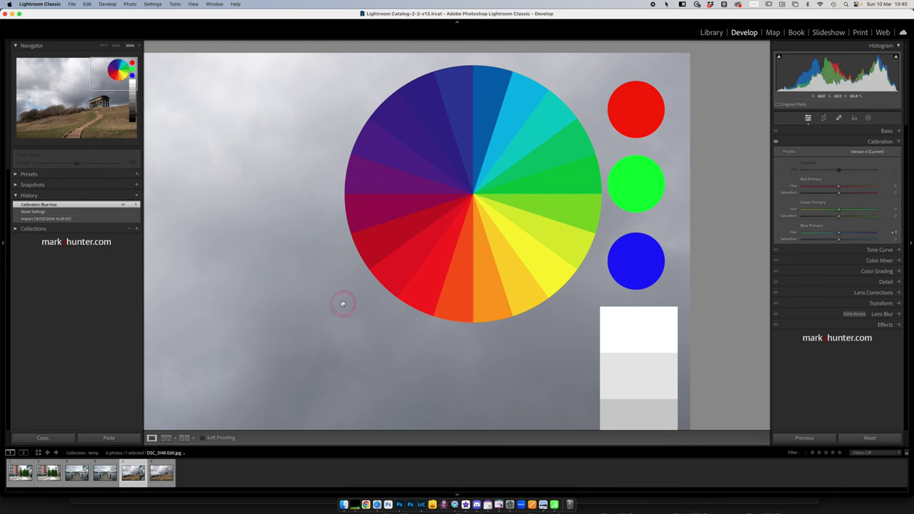
Step: Set the Red Primary hue to +5 and the Blue Primary hue to -6 in Calibration
left_click(839, 187)
left_click(885, 185)
left_click(851, 182)
left_click(859, 188)
left_click(838, 187)
left_click_drag(839, 187, 841, 187)
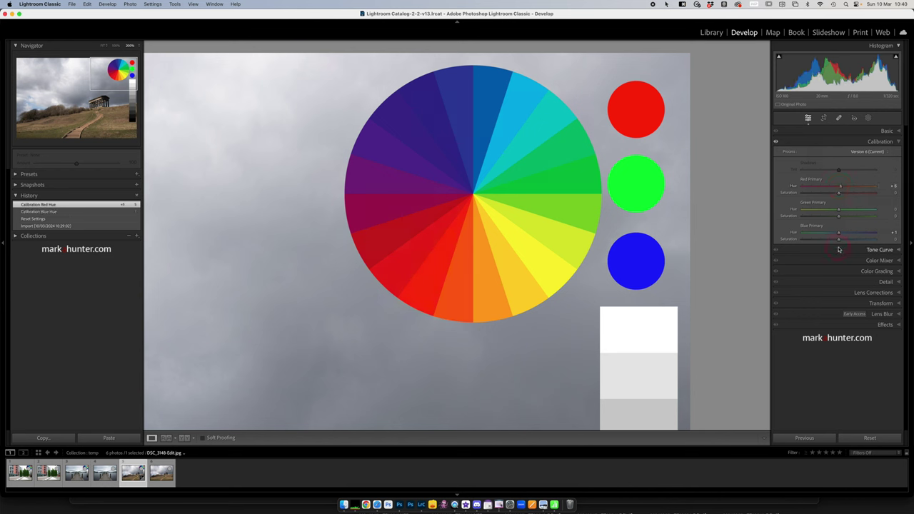
left_click(836, 232)
left_click_drag(837, 233, 836, 235)
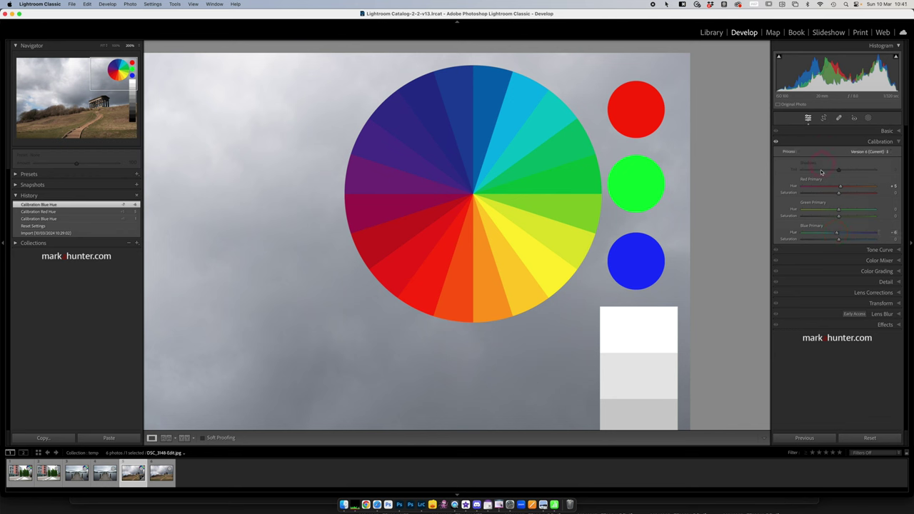
Step: Nudge the red and green hues slightly in the Color Mixer and return to the Calibration settings
left_click(900, 262)
left_click(808, 187)
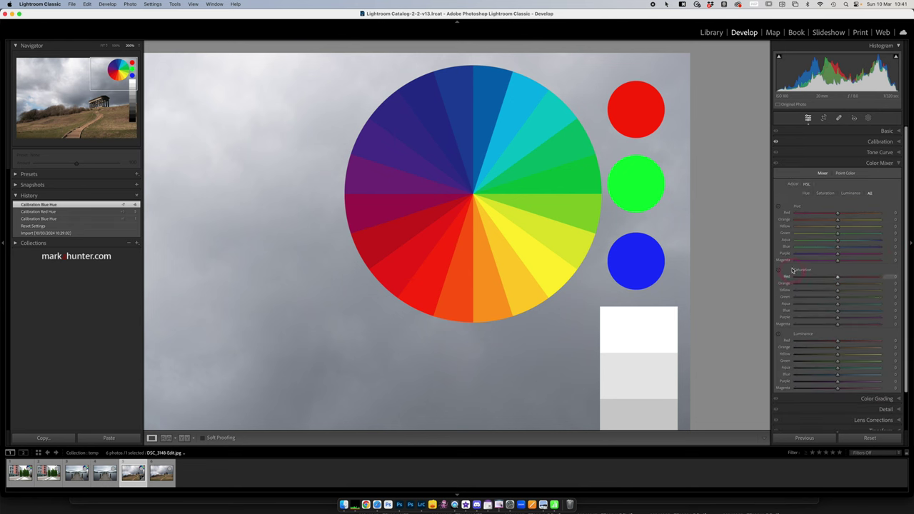
left_click(826, 214)
left_click_drag(837, 215, 837, 247)
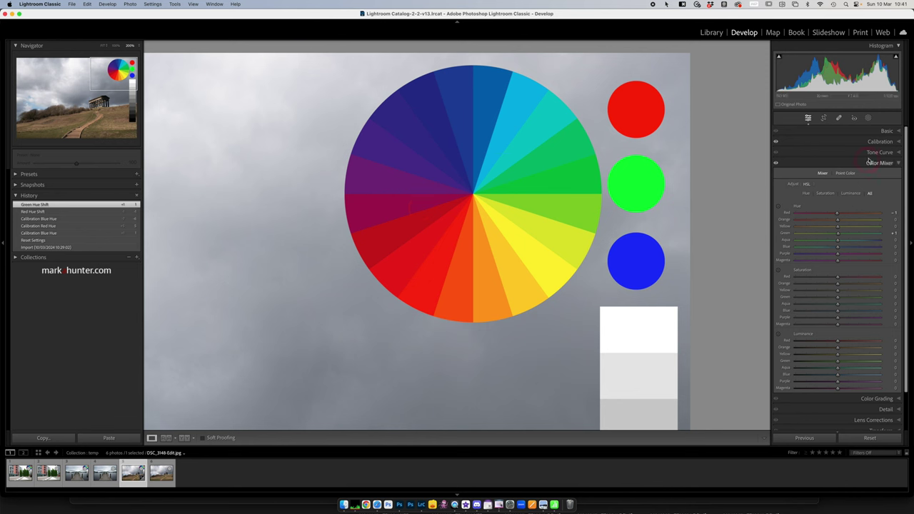
left_click(899, 143)
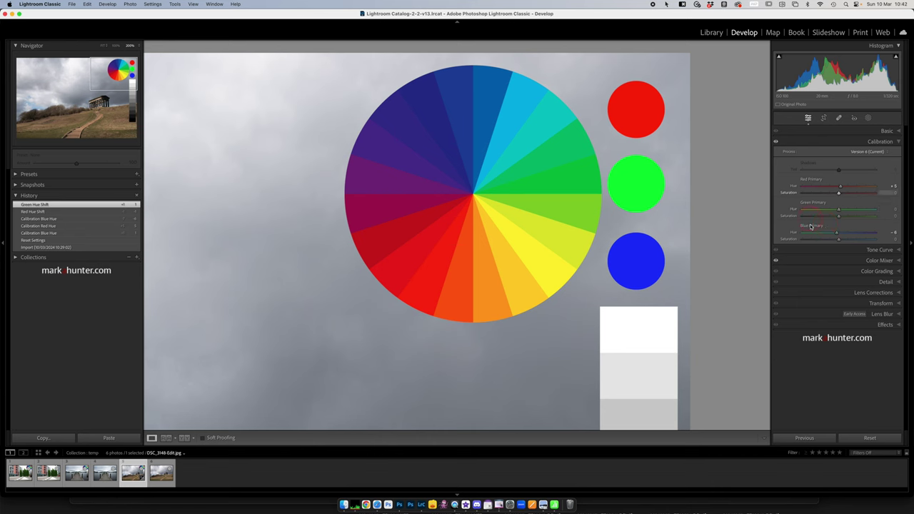
Step: Set the Red Primary hue to +100 and the Blue Primary hue to -100 with the whole photo in view
left_click(103, 46)
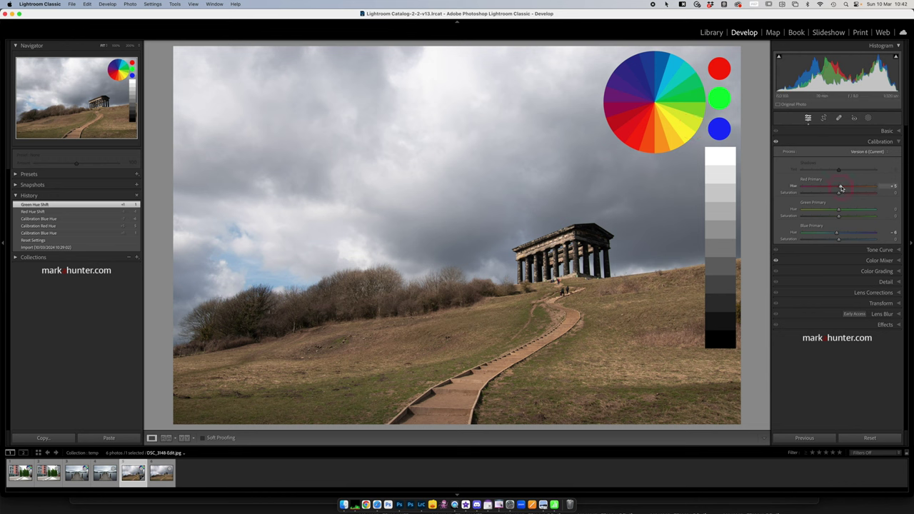
left_click_drag(840, 187, 903, 187)
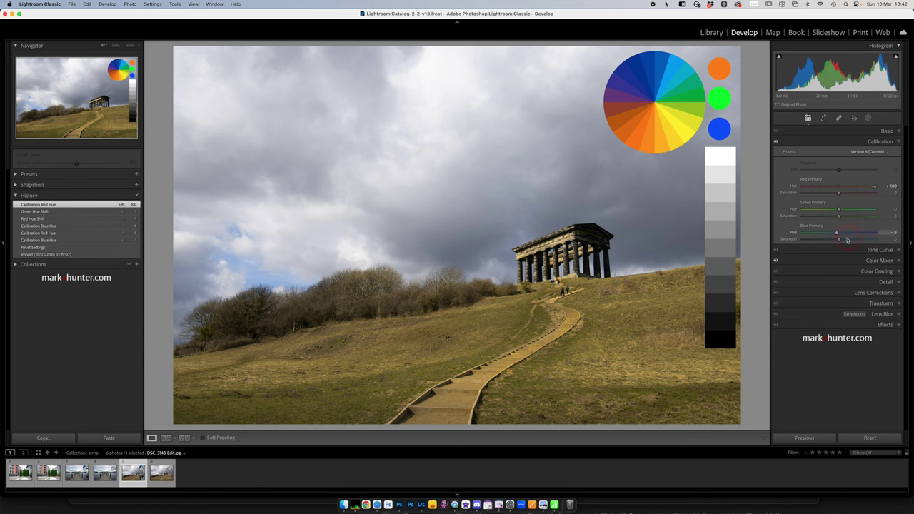
left_click_drag(838, 233, 754, 230)
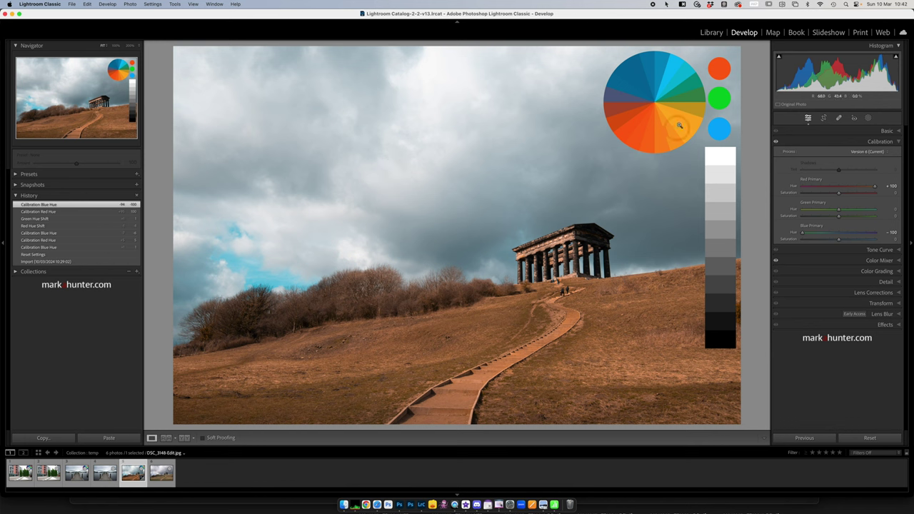
Step: Reset the Blue Primary and Red Primary hues to their default of 0
key("super+z")
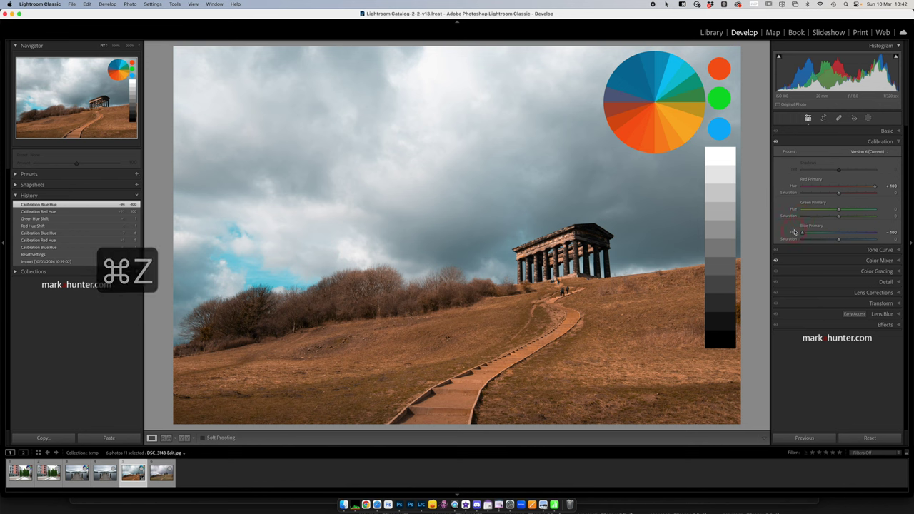
double_click(792, 232)
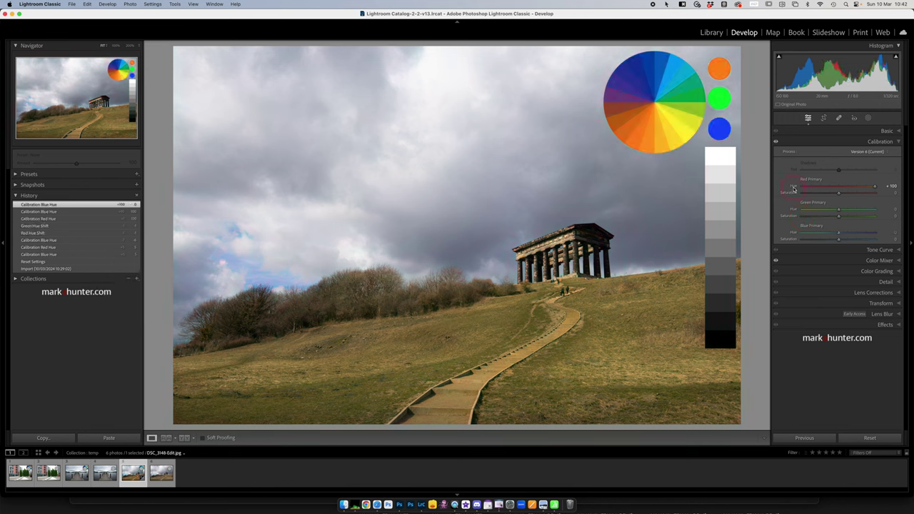
double_click(792, 189)
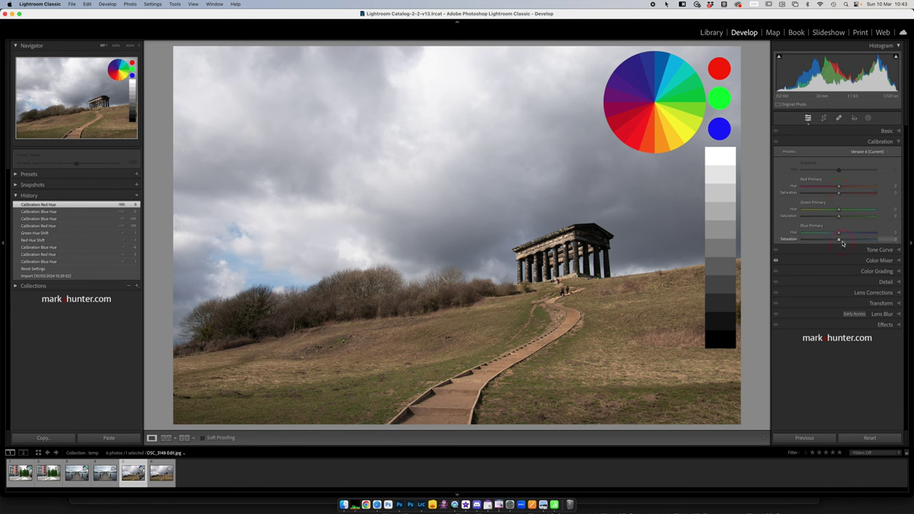
Step: Lower the Green Primary hue and raise the Blue Primary hue slightly, set the Red Primary hue to +3, and compare with the original
left_click(838, 211)
left_click_drag(839, 211, 842, 234)
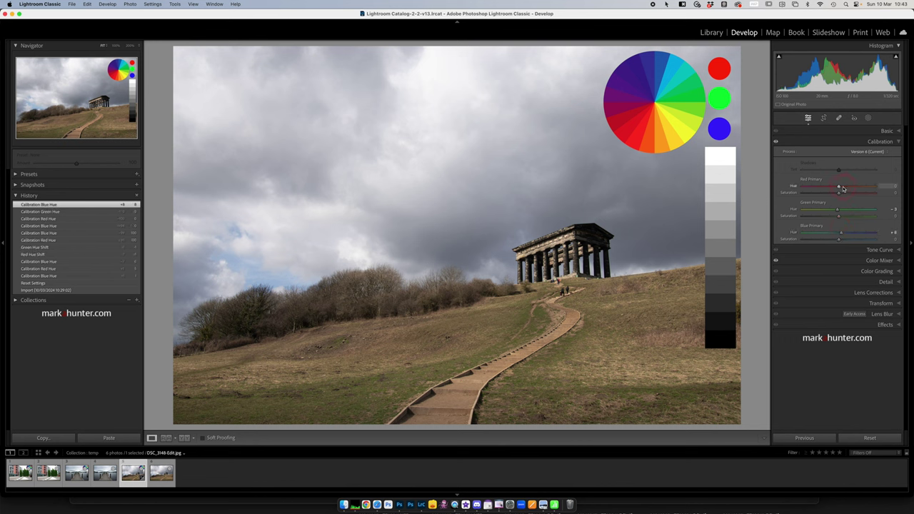
mouse_move(839, 187)
left_mouse_down()
mouse_move(828, 187)
mouse_move(849, 187)
mouse_move(809, 189)
mouse_move(871, 188)
mouse_move(761, 188)
mouse_move(885, 185)
mouse_move(767, 183)
mouse_move(861, 188)
mouse_move(771, 187)
mouse_move(839, 189)
left_mouse_up()
left_click_drag(839, 189, 841, 189)
left_click_drag(840, 188, 841, 188)
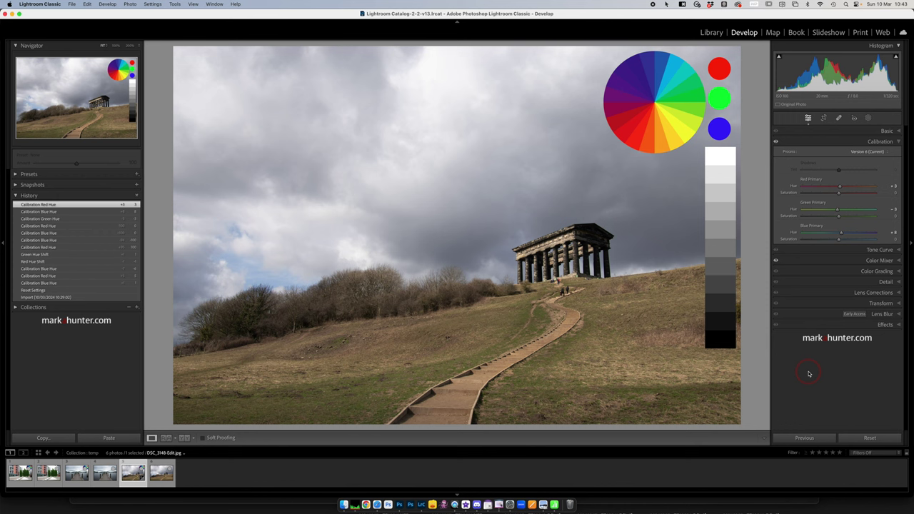
key("backslash")
key("backslash")
key("backslash")
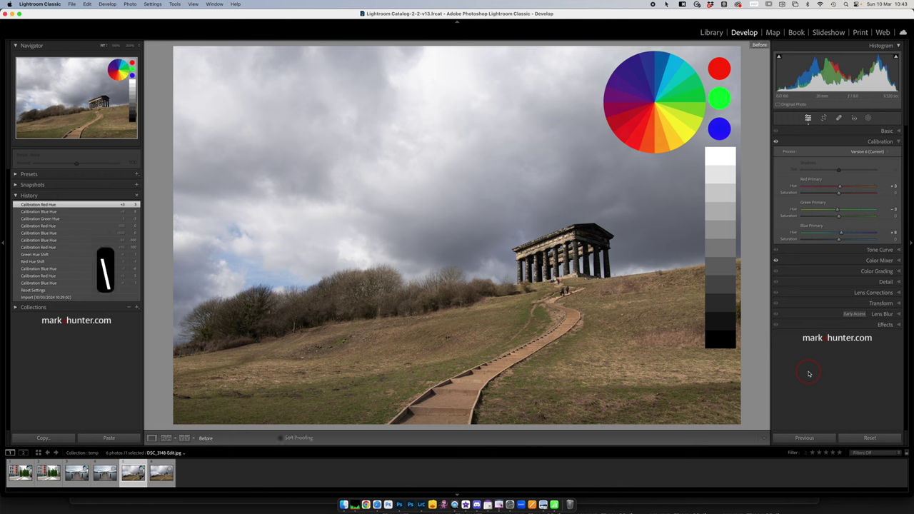
key("backslash")
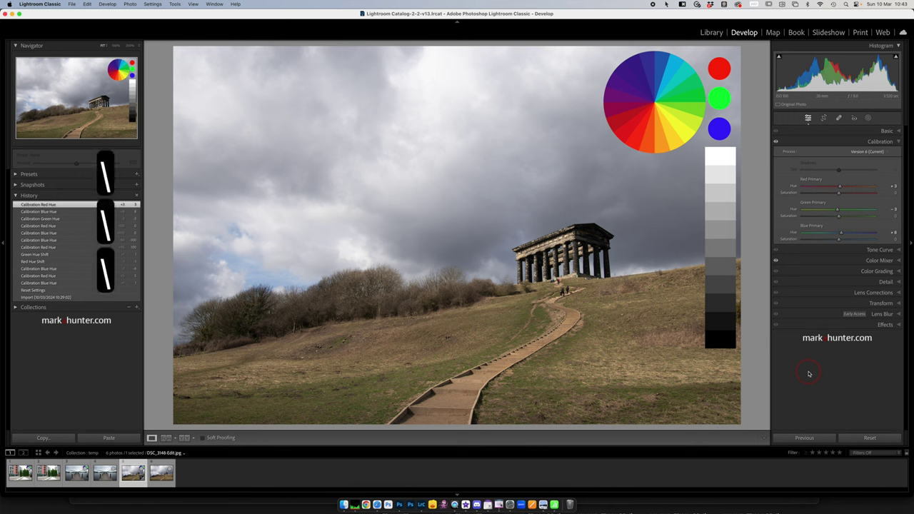
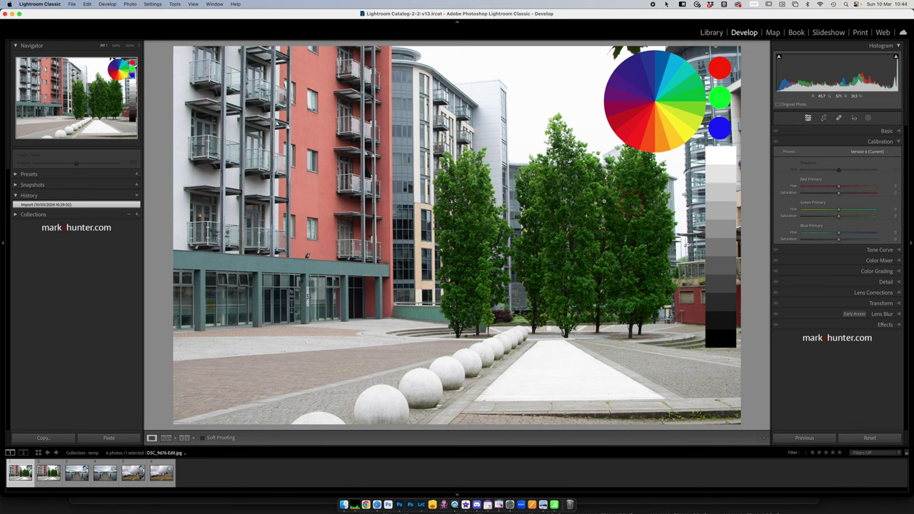
Step: Set the Green Primary hue to -17 and the Blue Primary hue to -12 for the apartment building photo
left_click(838, 212)
left_click_drag(839, 211, 821, 212)
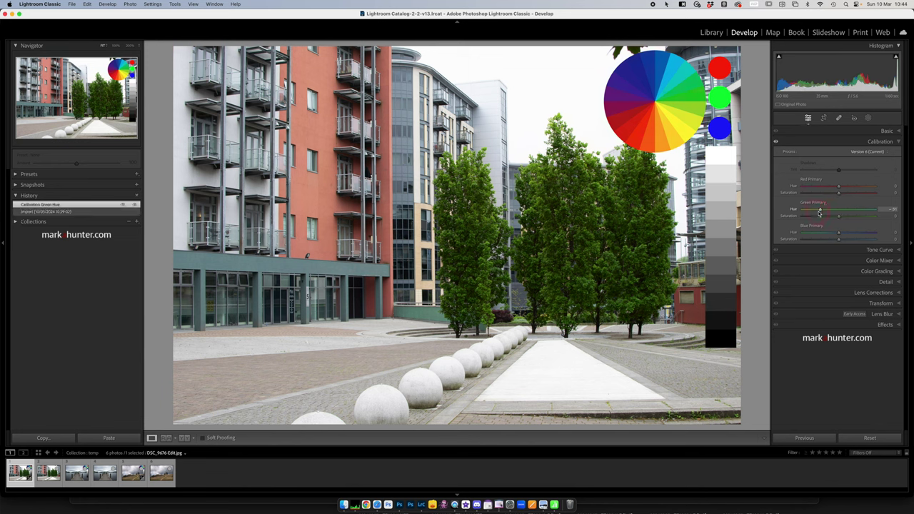
left_click_drag(820, 212, 838, 187)
left_click(839, 233)
mouse_move(838, 233)
left_mouse_down()
mouse_move(829, 234)
mouse_move(851, 233)
mouse_move(835, 236)
left_mouse_up()
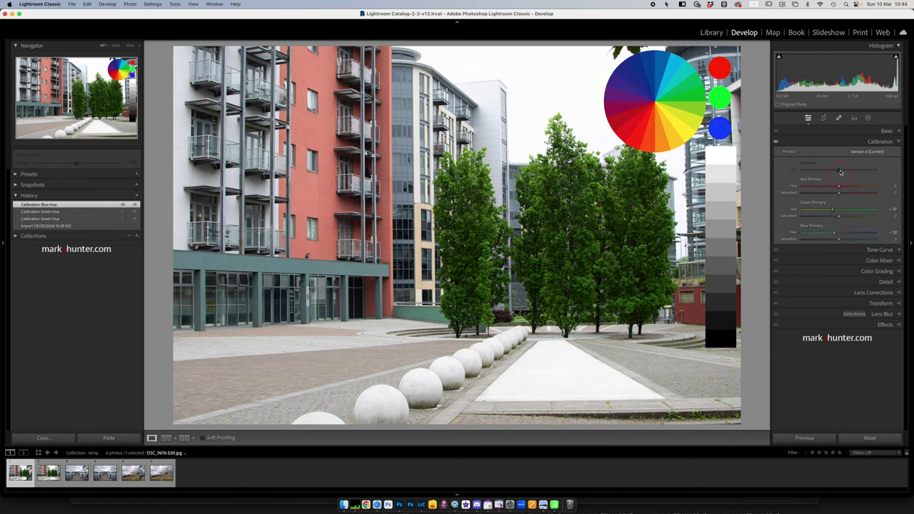
Step: Compare the before and after versions of the building photo, examining the colours of the trees and facade
key("backslash")
key("backslash")
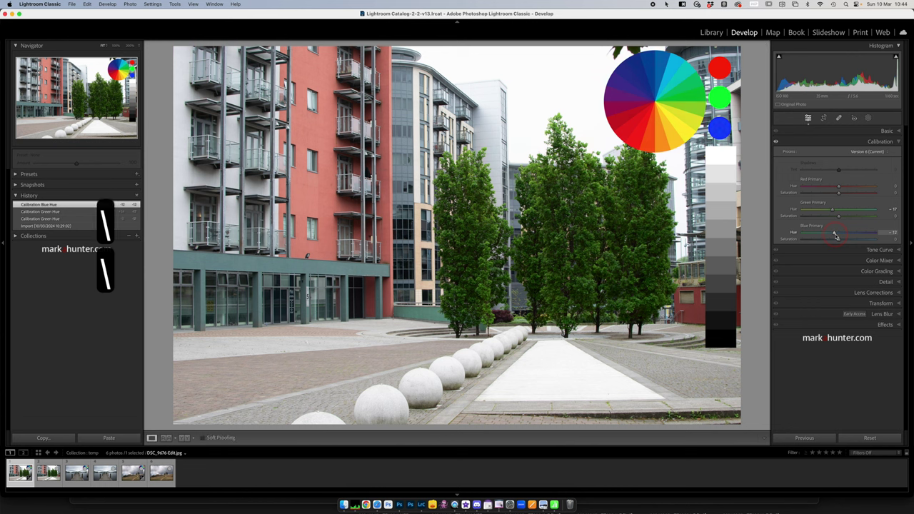
key("backslash")
key("backslash")
key("backslash")
key("backslash")
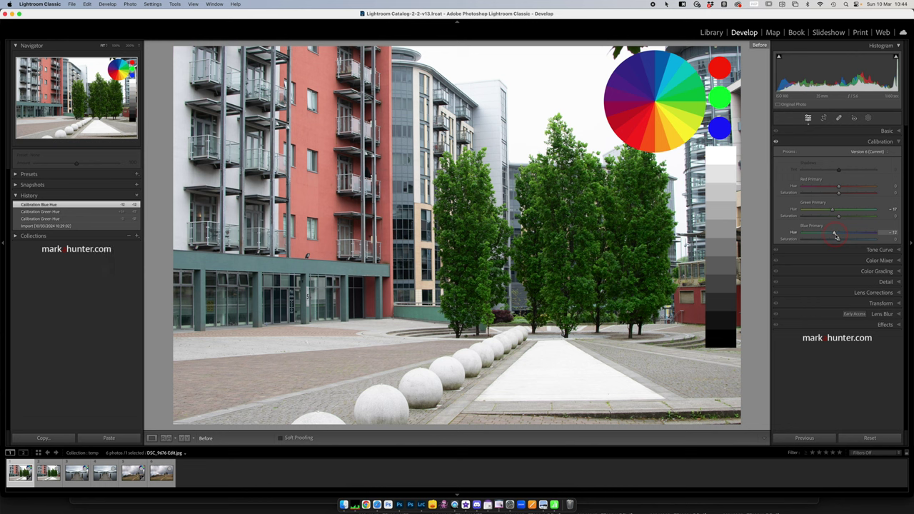
key("backslash")
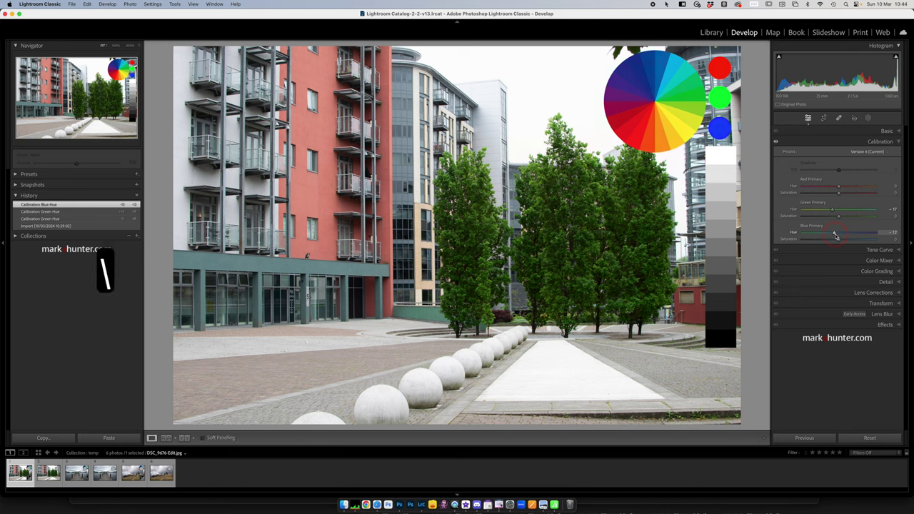
key("backslash")
key("backslash")
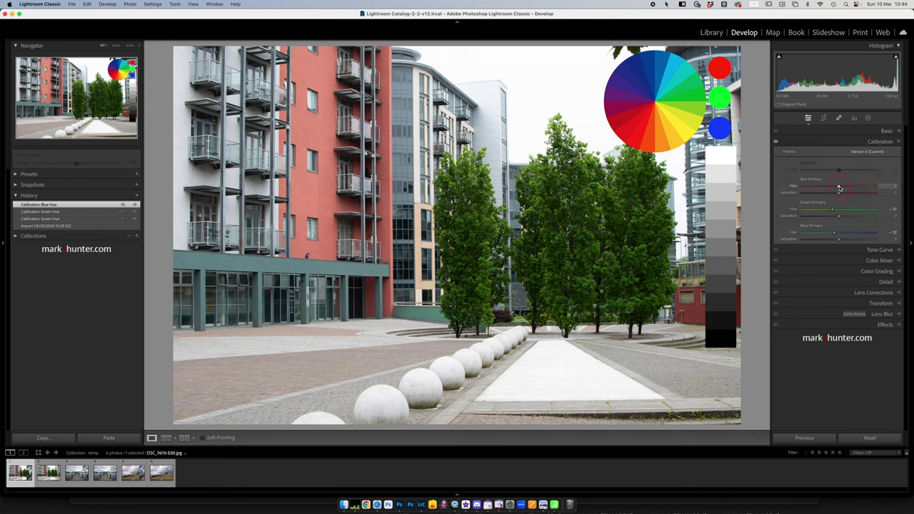
Step: Set the building photo's Red Primary hue to +100 and Blue Primary hue to -100
left_click_drag(839, 188, 875, 187)
left_click_drag(833, 233, 760, 234)
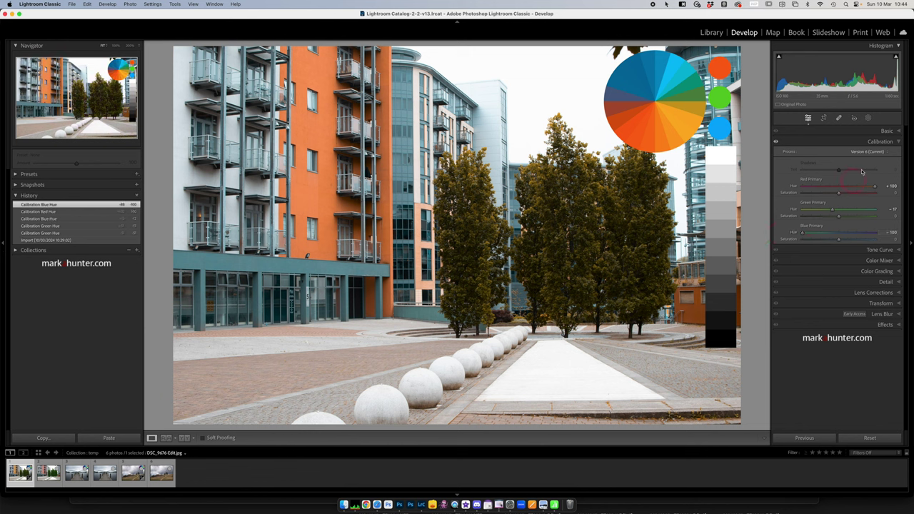
Step: Reset the Red, Blue and Green Primary hues of the building photo to their defaults
double_click(793, 186)
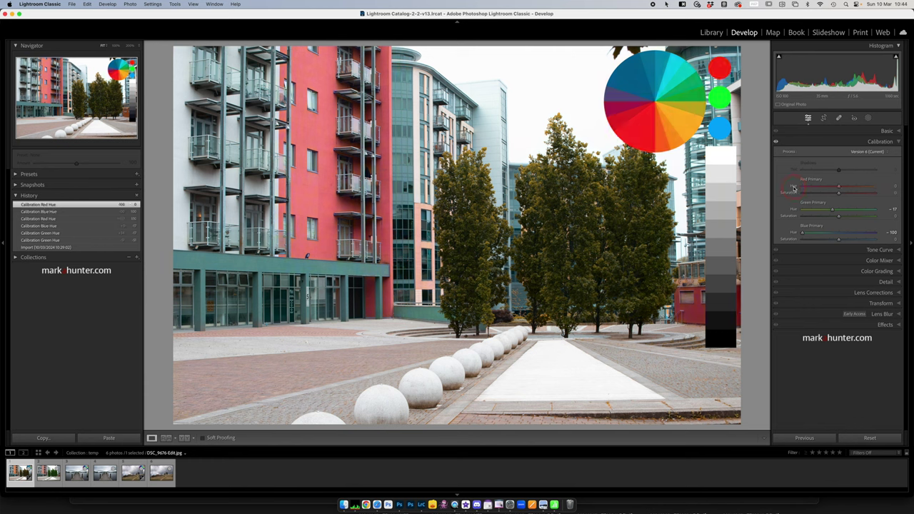
double_click(793, 233)
double_click(792, 210)
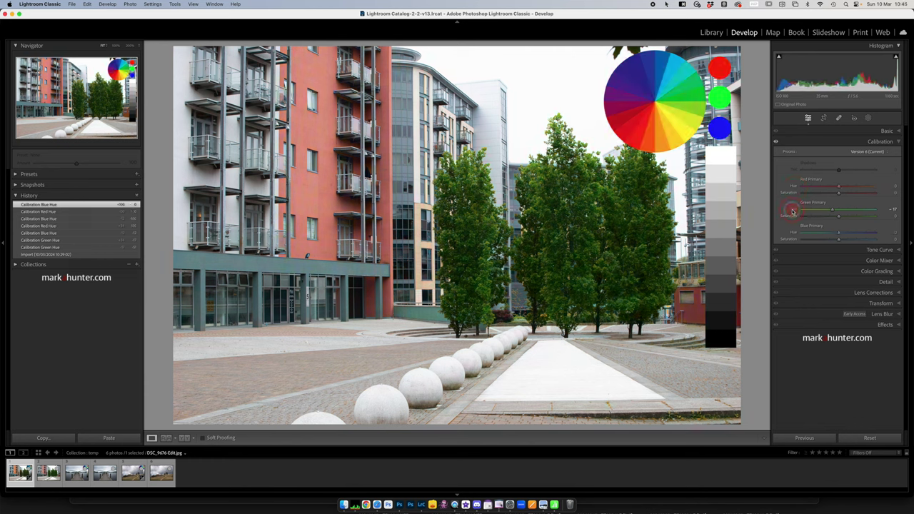
Step: Switch to the hilltop temple photo with the winding path and collapse its Calibration settings
left_click(77, 473)
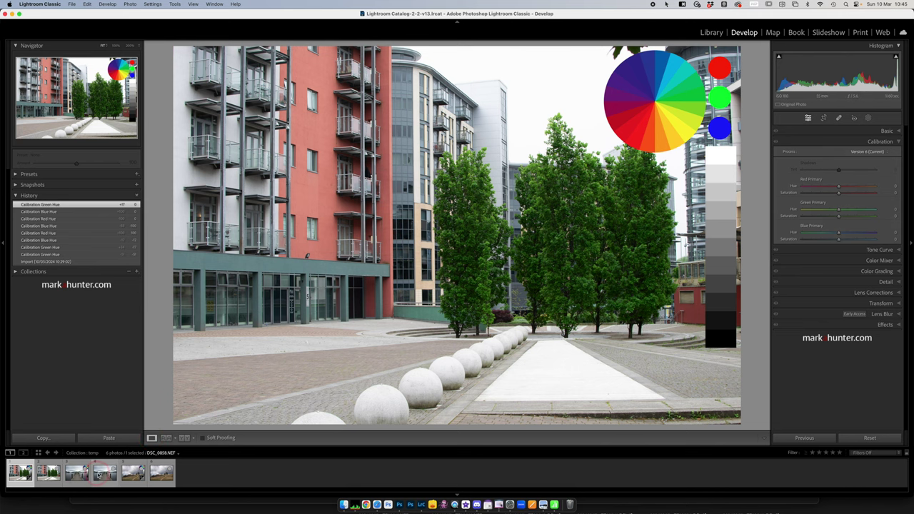
left_click(133, 472)
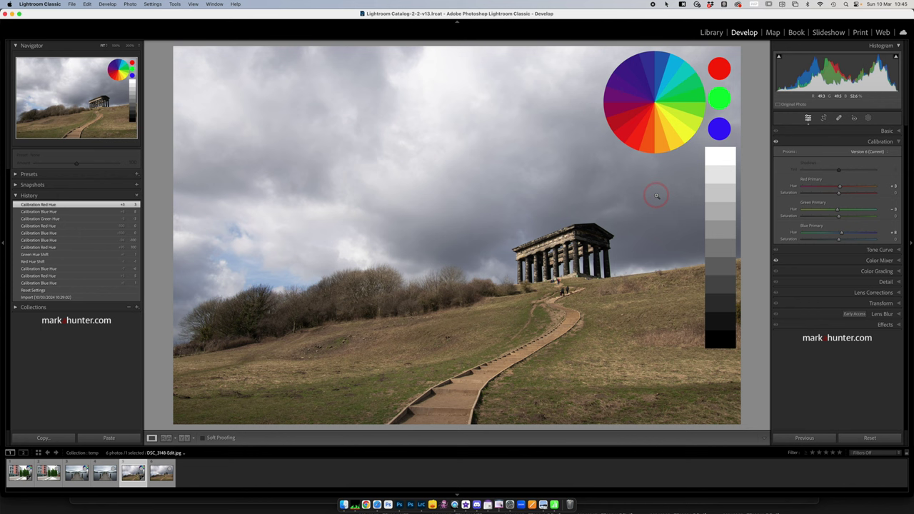
left_click(899, 142)
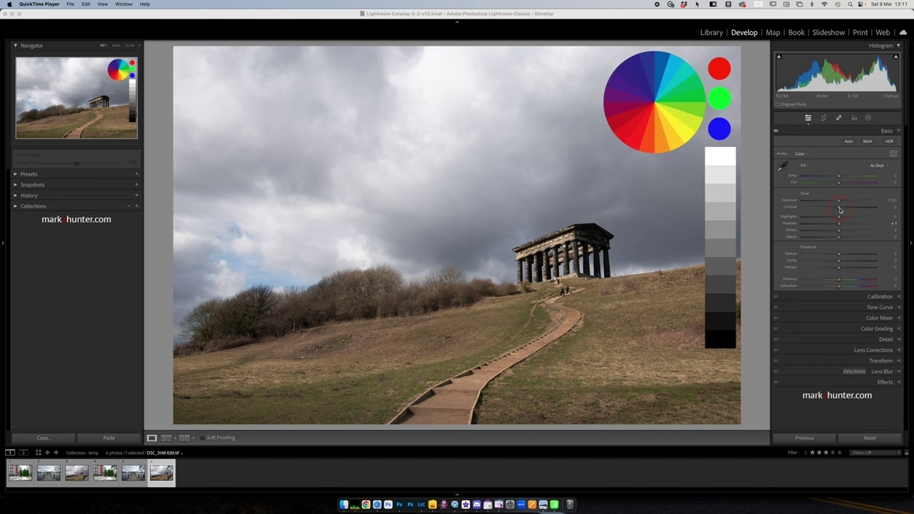
Step: Try the temple photo's Contrast at +67 and +100, and return it to 0
left_click_drag(840, 209, 863, 207)
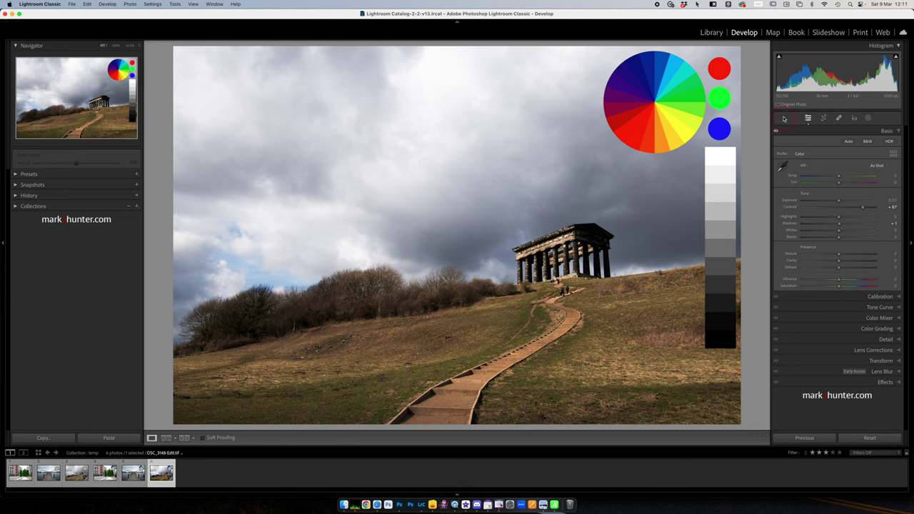
left_click_drag(862, 206, 910, 211)
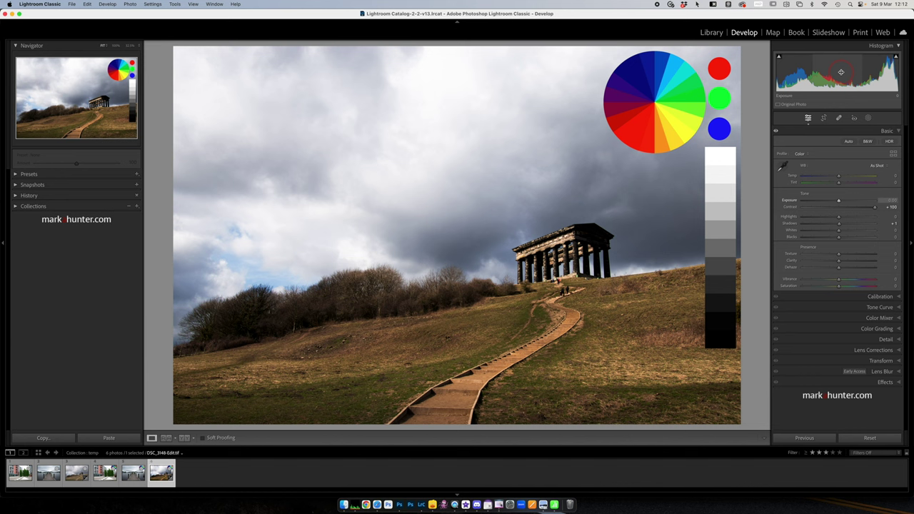
left_click_drag(876, 207, 910, 212)
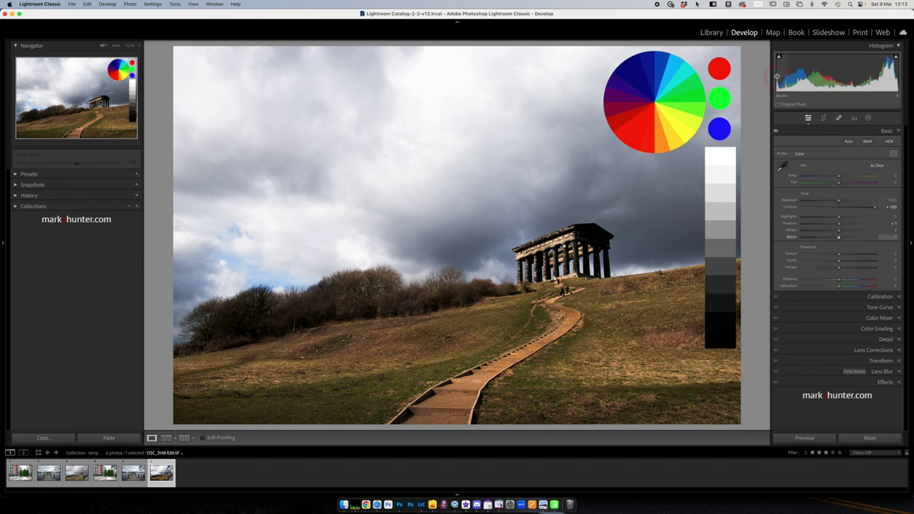
left_click(875, 208)
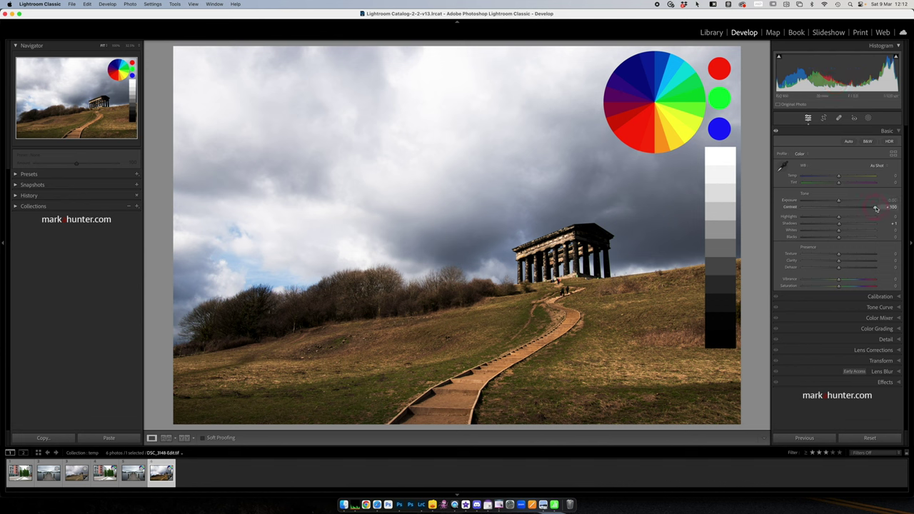
left_click_drag(874, 208, 839, 209)
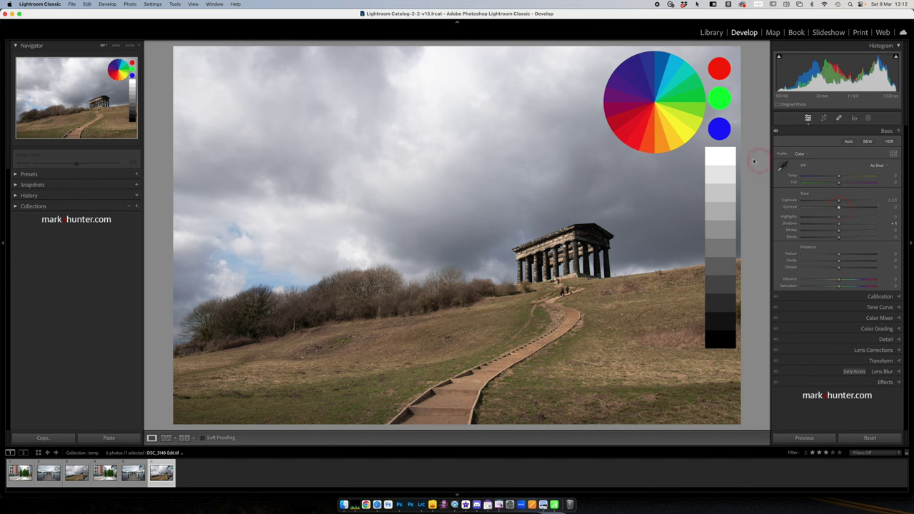
Step: Set the temple photo's Contrast to +14
left_click(838, 209)
left_click_drag(839, 209, 844, 209)
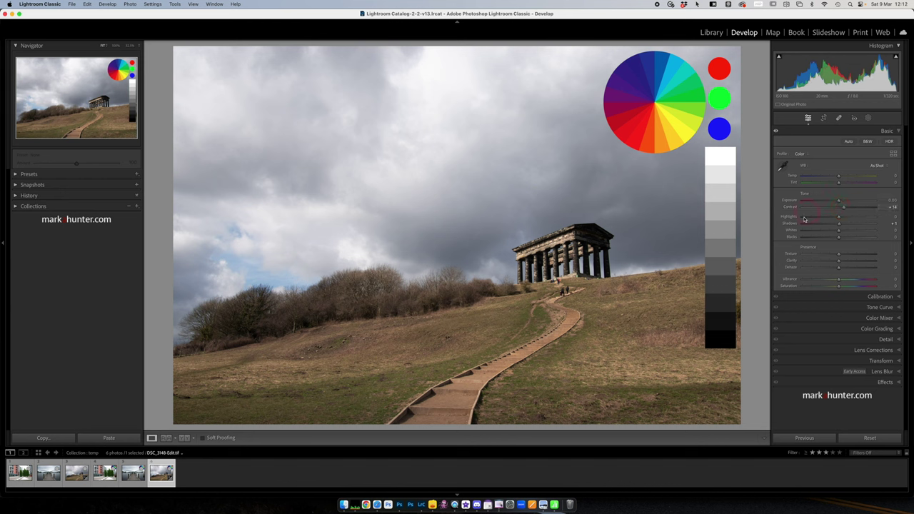
left_click(833, 207)
Step: Set the temple photo's Highlights to +24 and Shadows to +18
left_click_drag(837, 222, 837, 222)
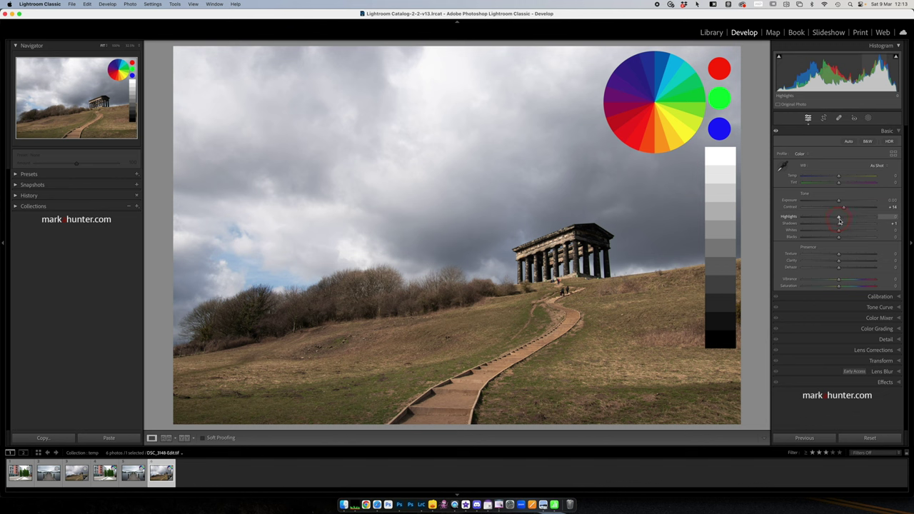
left_click_drag(838, 219, 848, 218)
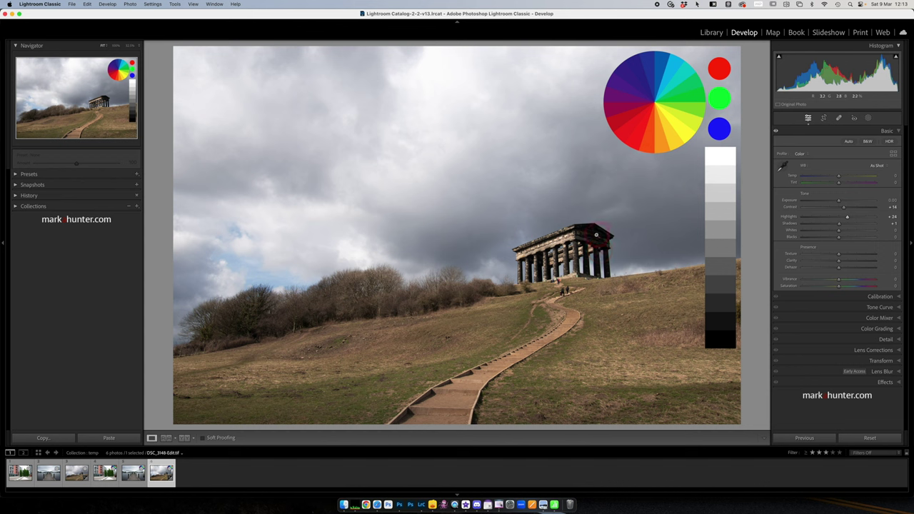
left_click_drag(838, 224, 861, 224)
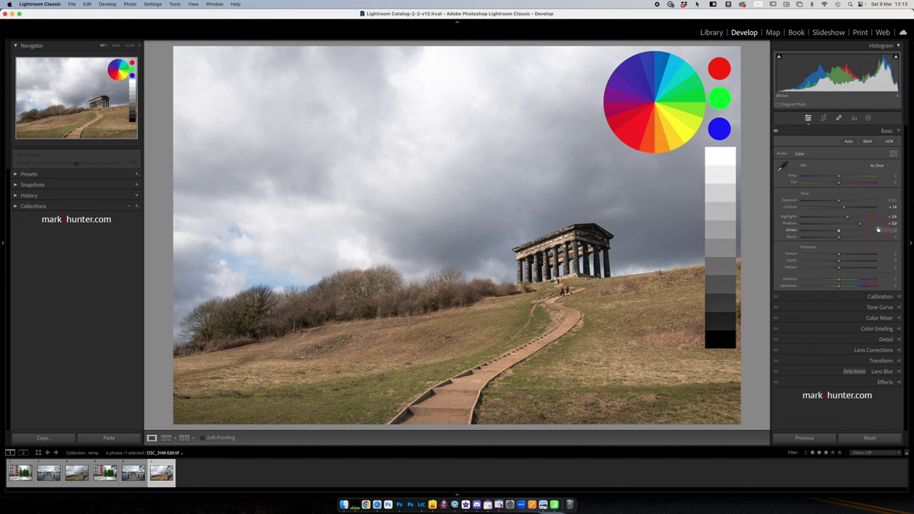
left_click_drag(861, 225, 845, 224)
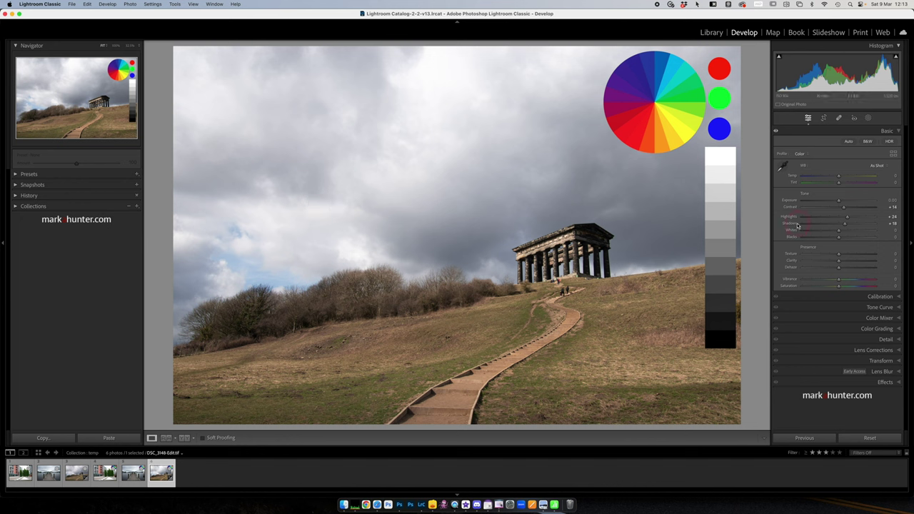
Step: Test Whites at +100 with the highlight clipping overlay turned on, and settle Whites at +10
left_click_drag(839, 232, 910, 237)
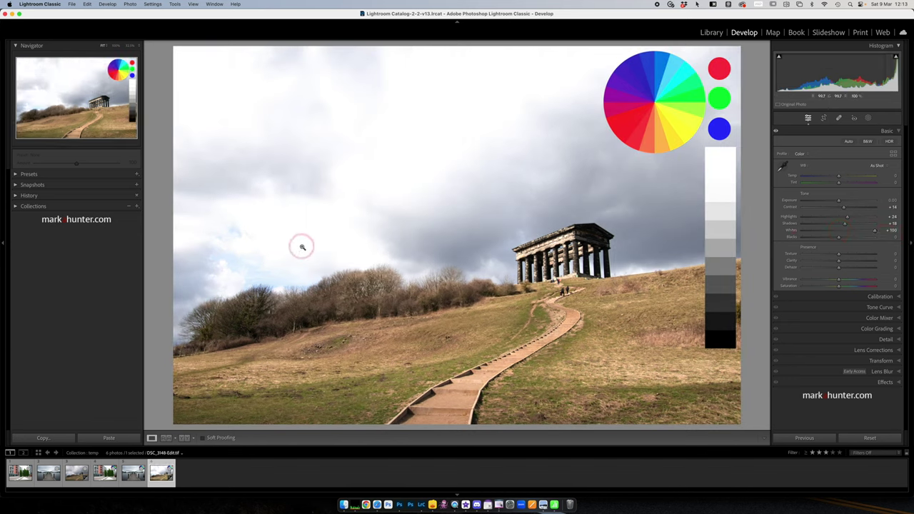
left_click(897, 58)
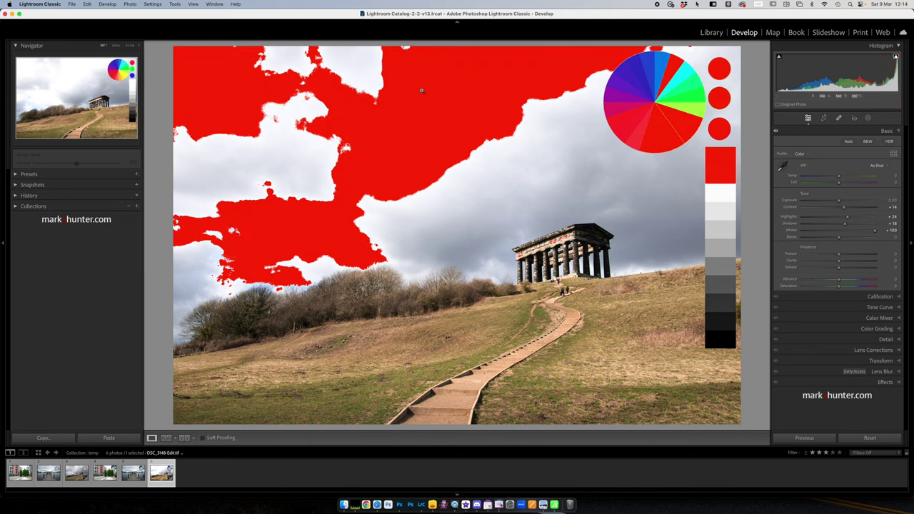
left_click(502, 152)
left_click_drag(875, 229, 842, 234)
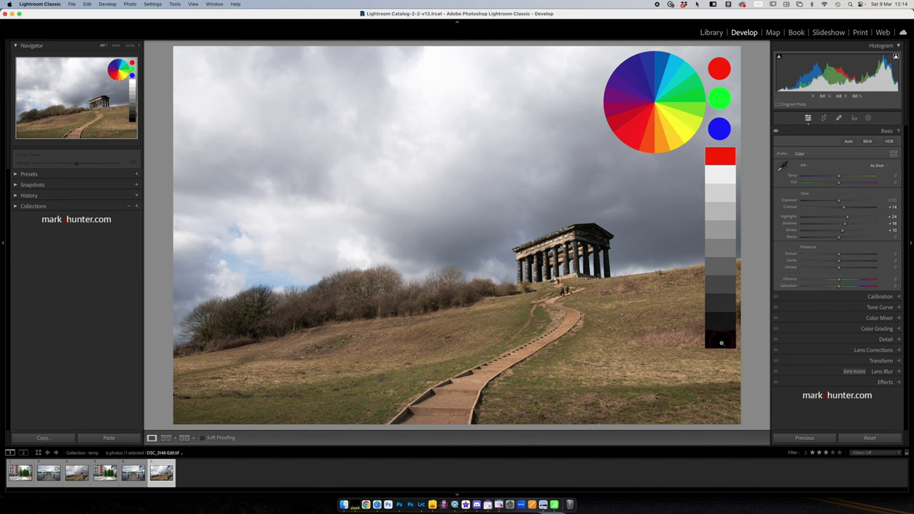
Step: Test Blacks at -100 with the shadow clipping overlay, settle Blacks at -30, and turn the clipping overlays off
left_click(779, 58)
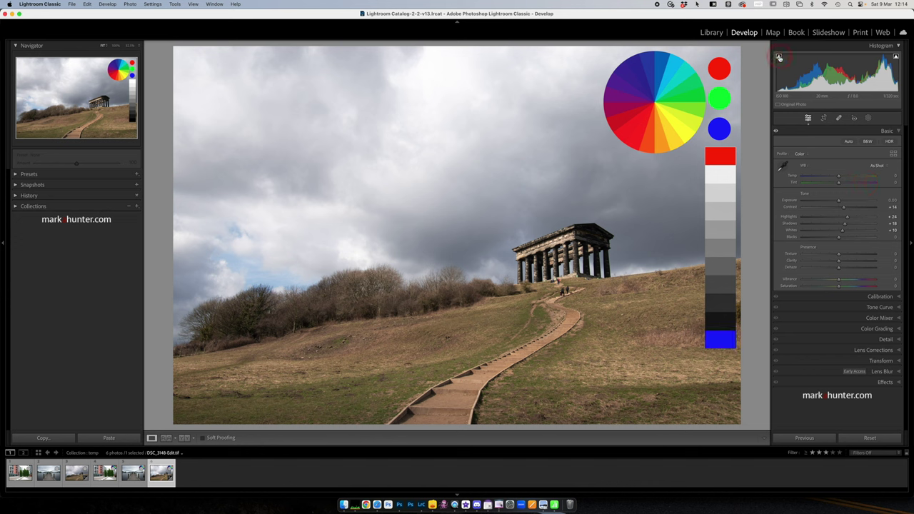
left_click_drag(840, 237, 771, 239)
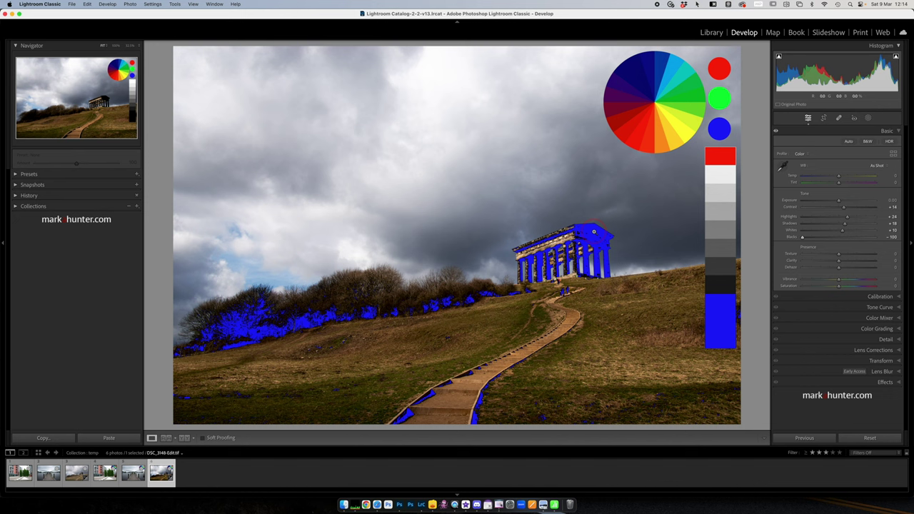
left_click(778, 56)
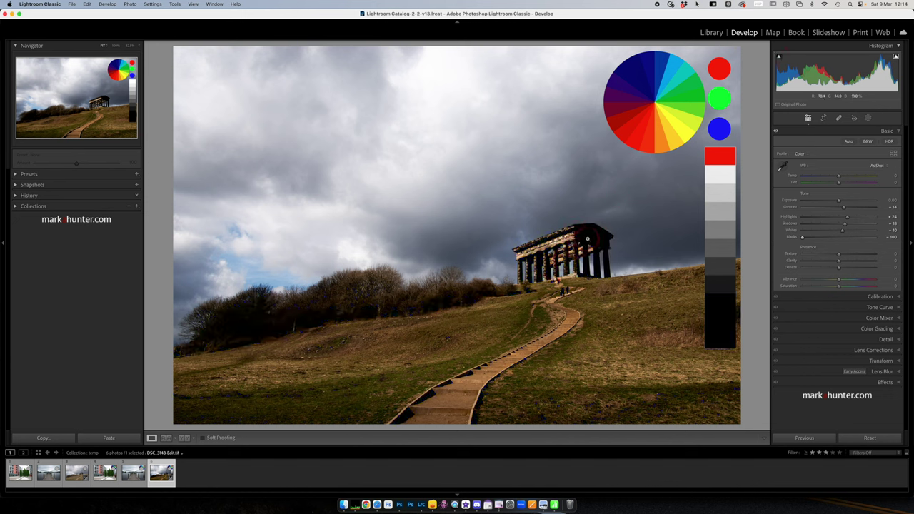
left_click(780, 57)
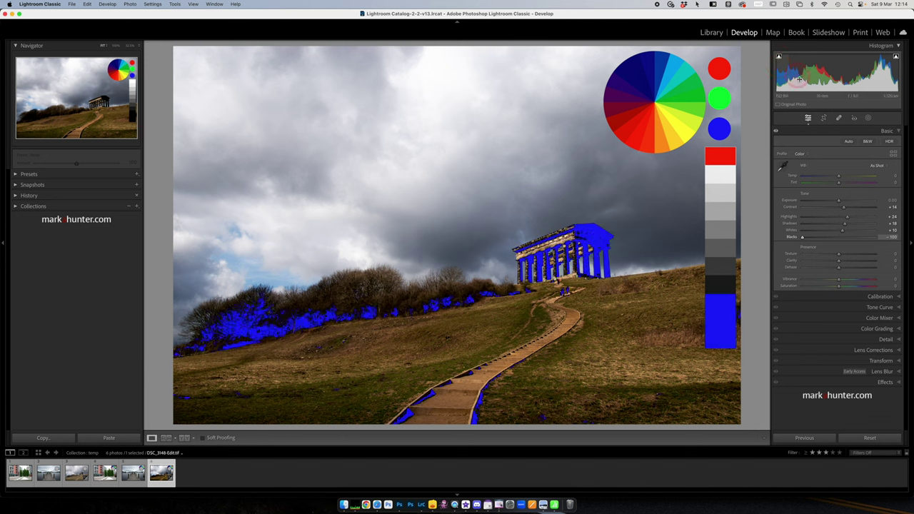
left_click_drag(802, 239, 827, 238)
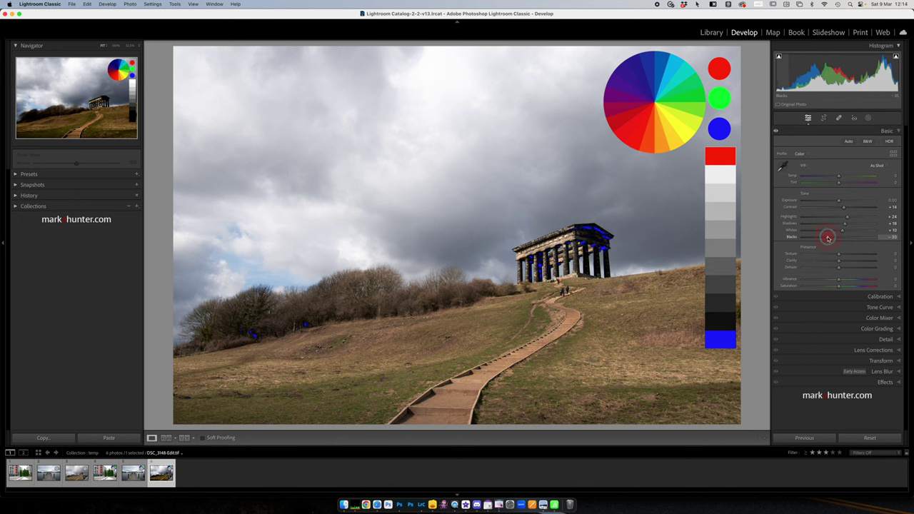
left_click_drag(827, 238, 828, 238)
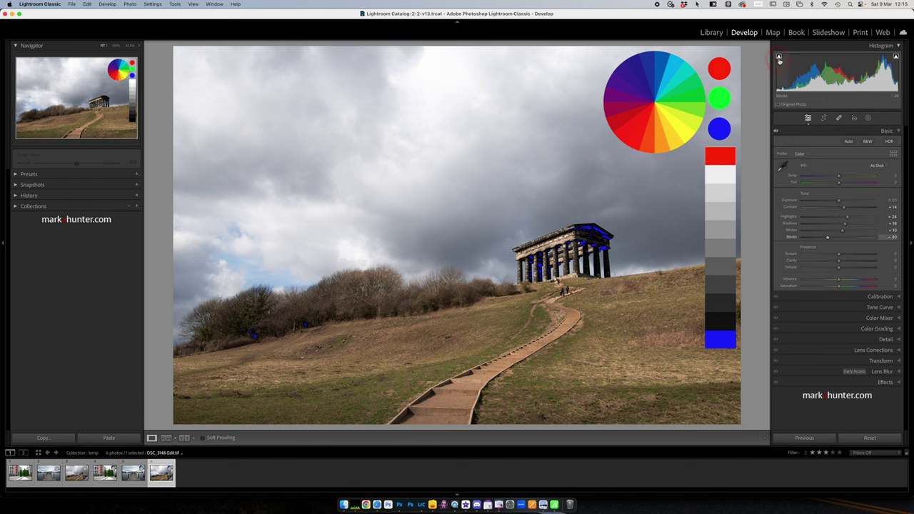
left_click(896, 57)
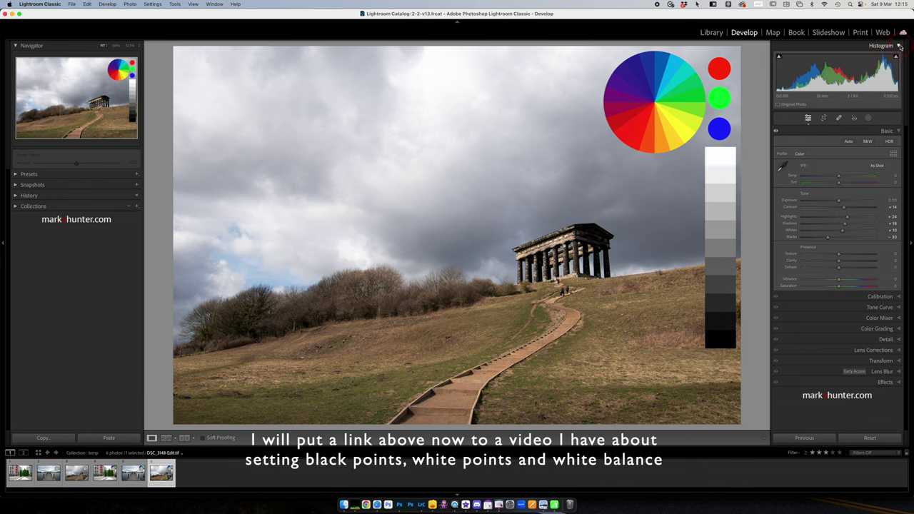
Step: Collapse the histogram and create an Objects mask by outlining the temple with a rectangular selection
left_click(899, 46)
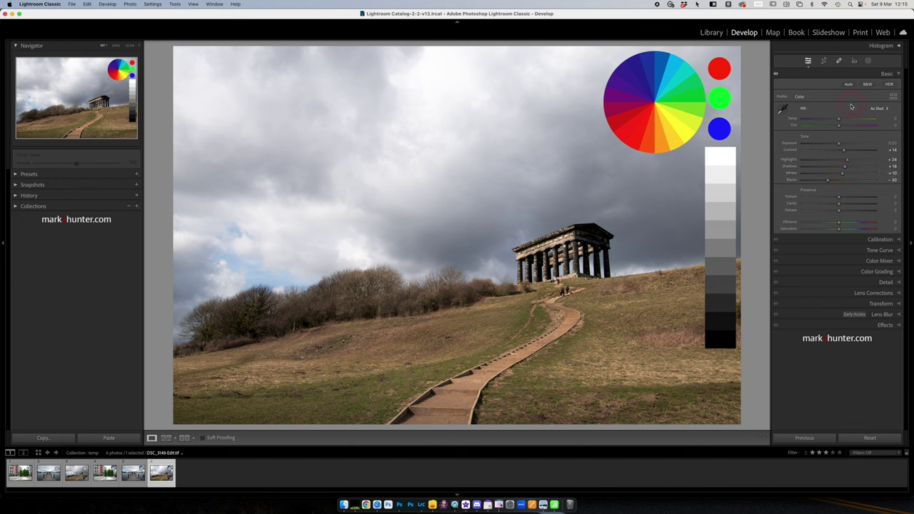
left_click(869, 62)
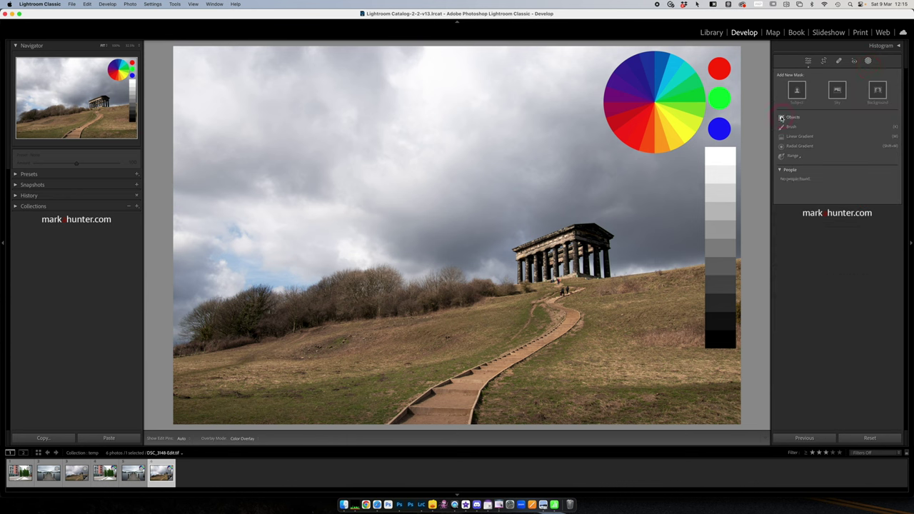
left_click(784, 118)
left_click(802, 84)
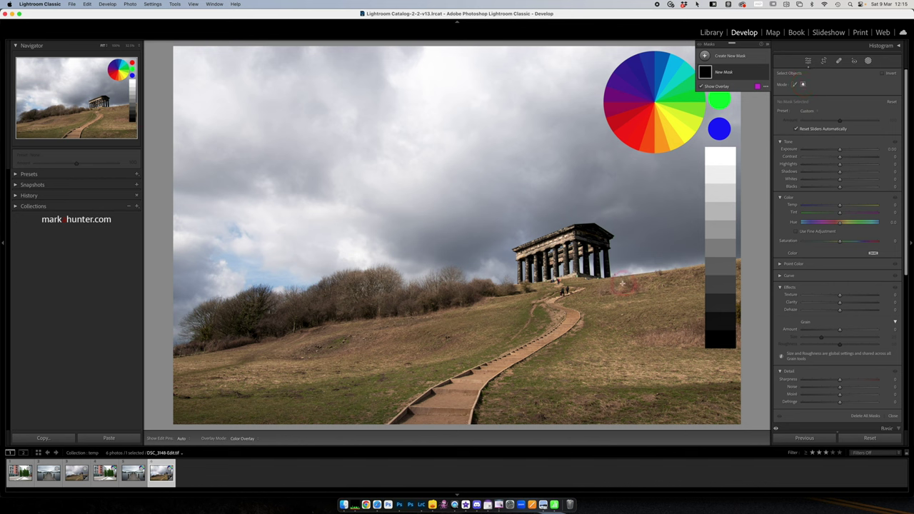
left_click_drag(622, 283, 502, 217)
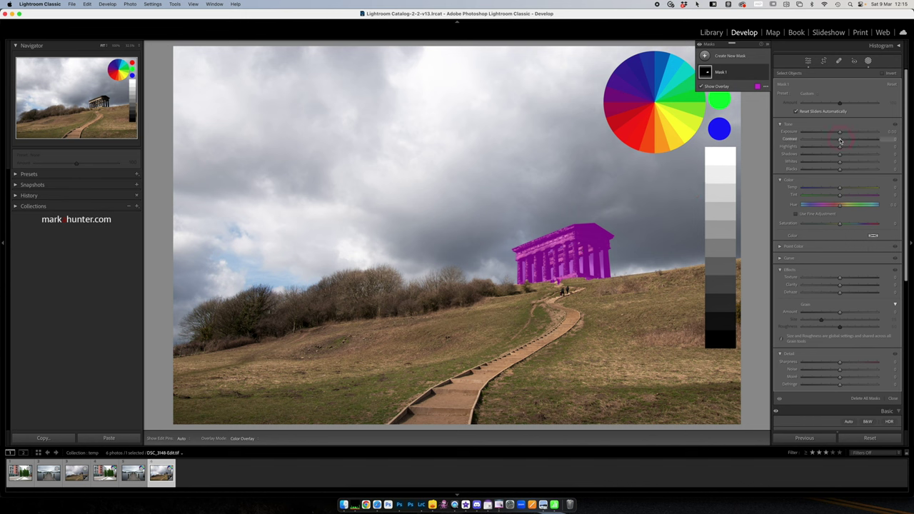
Step: Set the temple mask's Contrast to about -28 and Shadows to about 57, and leave masking
left_click_drag(840, 141, 861, 155)
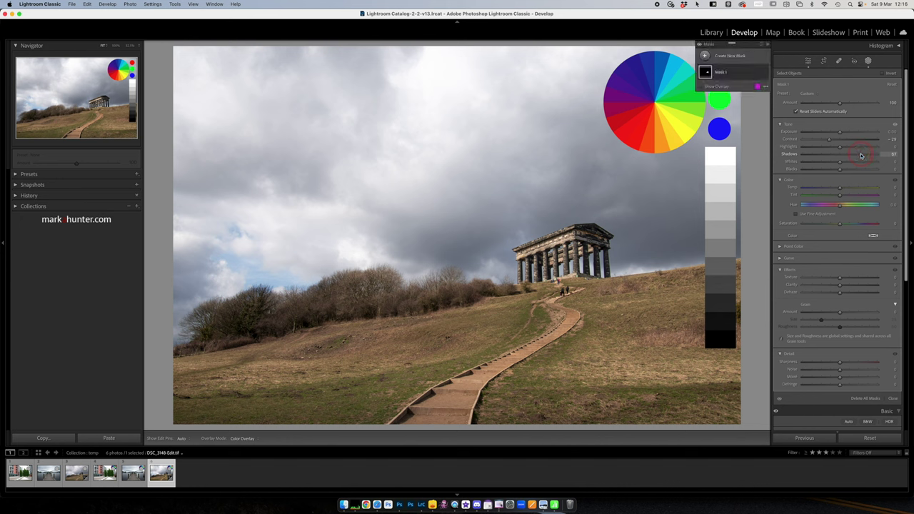
left_click(868, 62)
left_click(828, 172)
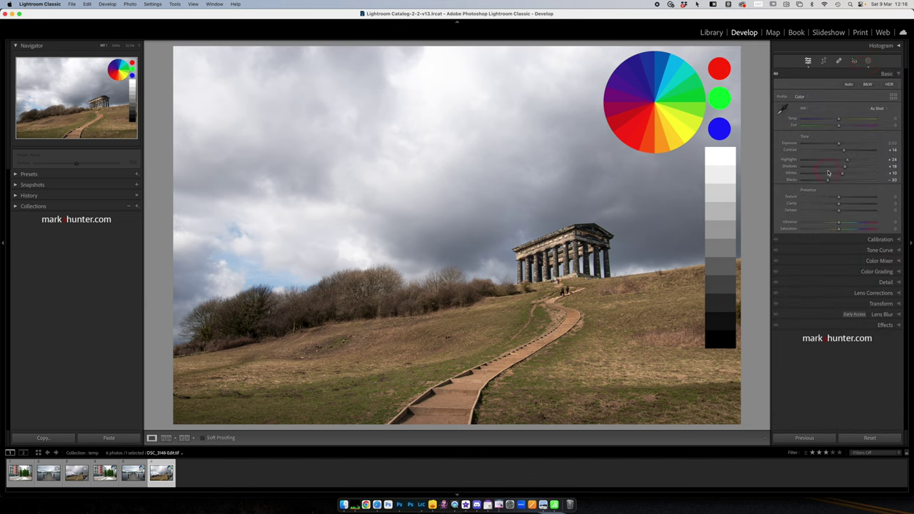
Step: Add a sky mask, lower its Highlights to -64, and leave masking
left_click(868, 62)
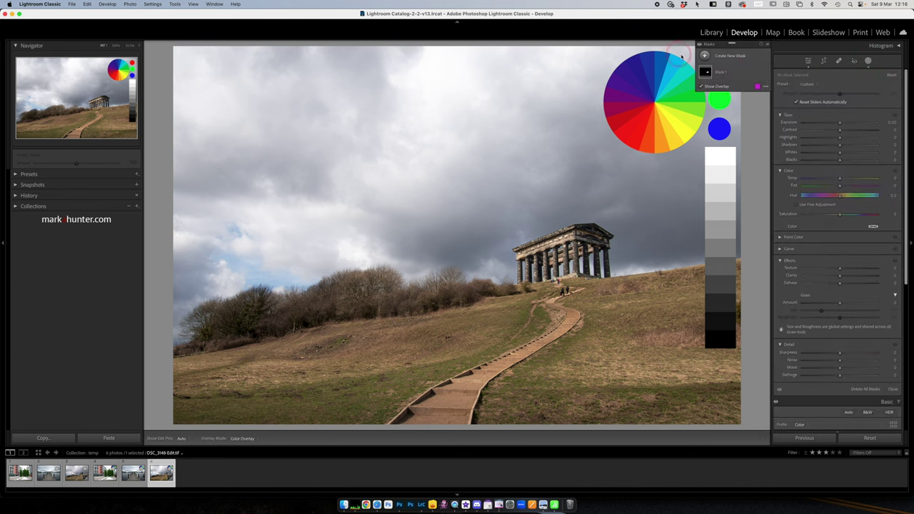
left_click(704, 56)
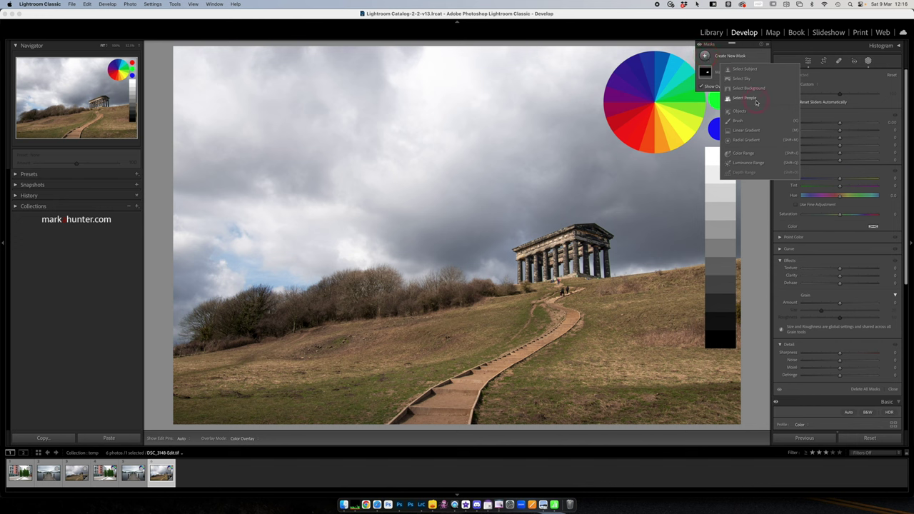
left_click(746, 79)
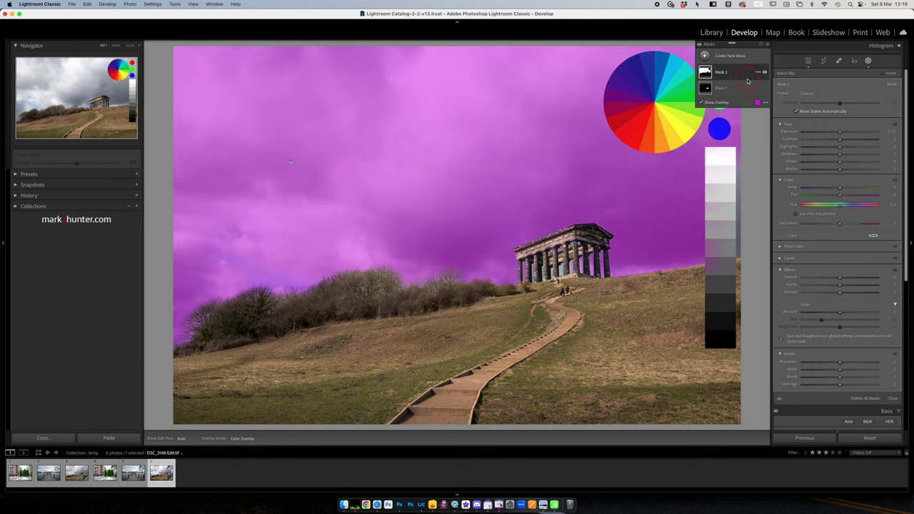
left_click_drag(838, 147, 815, 148)
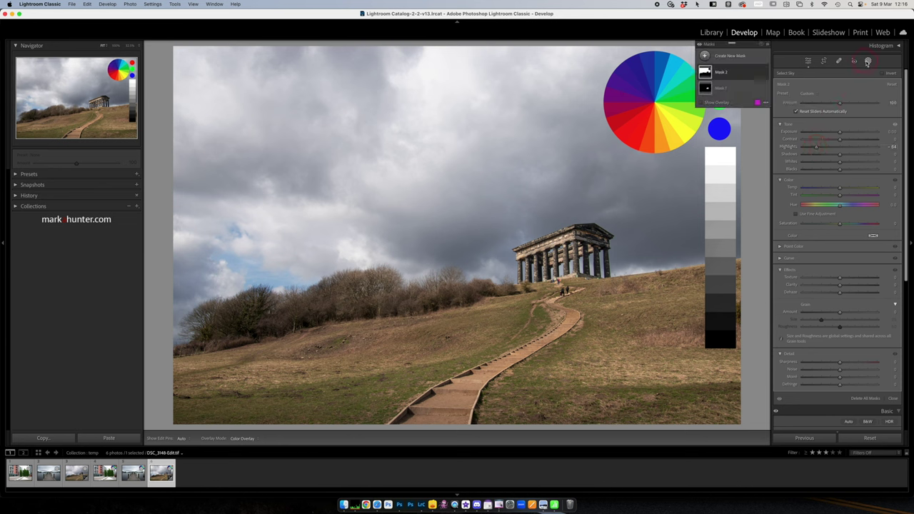
left_click(867, 61)
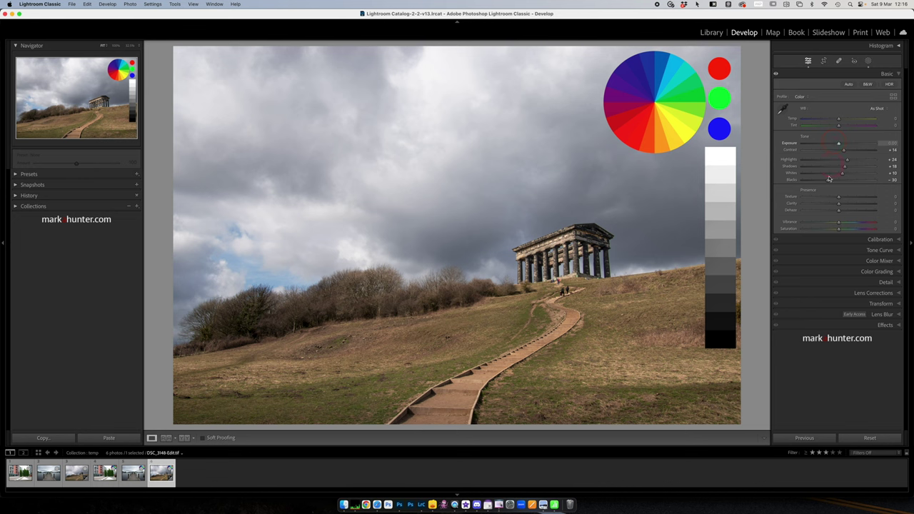
left_click(656, 12)
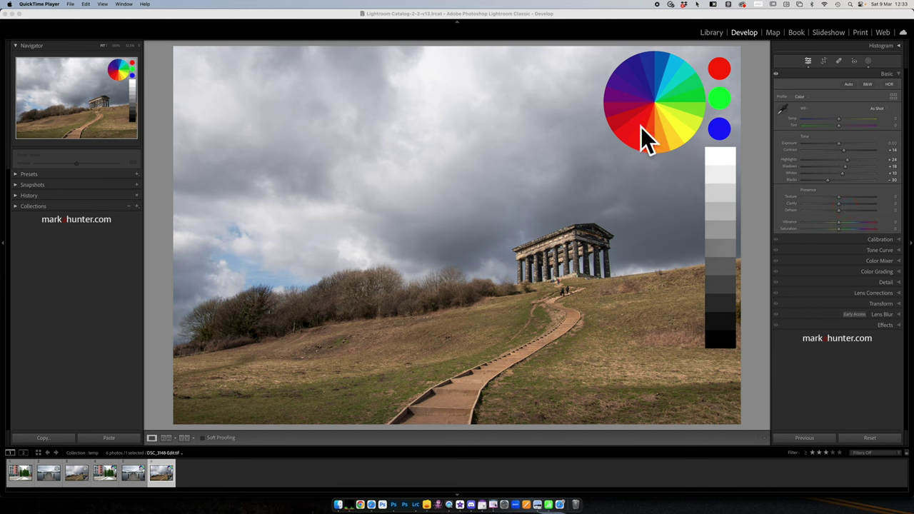
Step: Test Clarity at +100 on the temple photo and bring it back to -1
left_click(838, 207)
left_click_drag(837, 205, 905, 207)
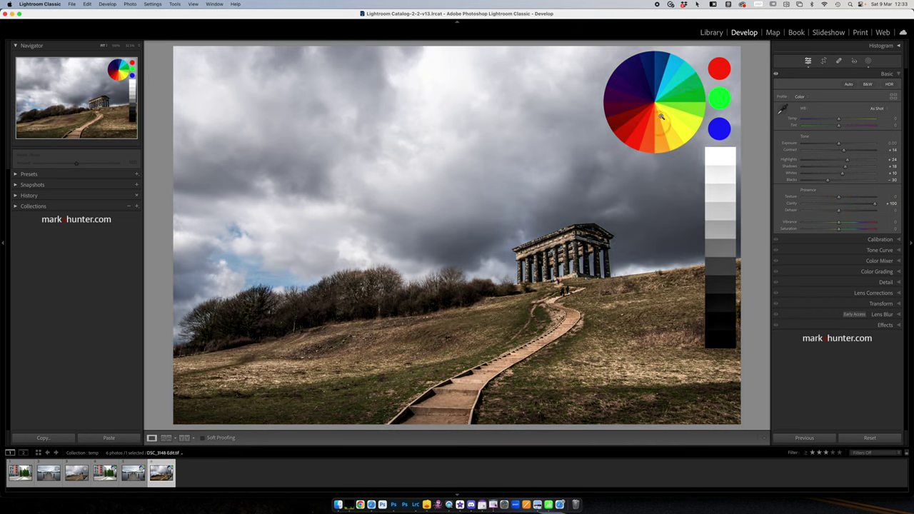
left_click(875, 205)
left_click_drag(874, 205, 839, 206)
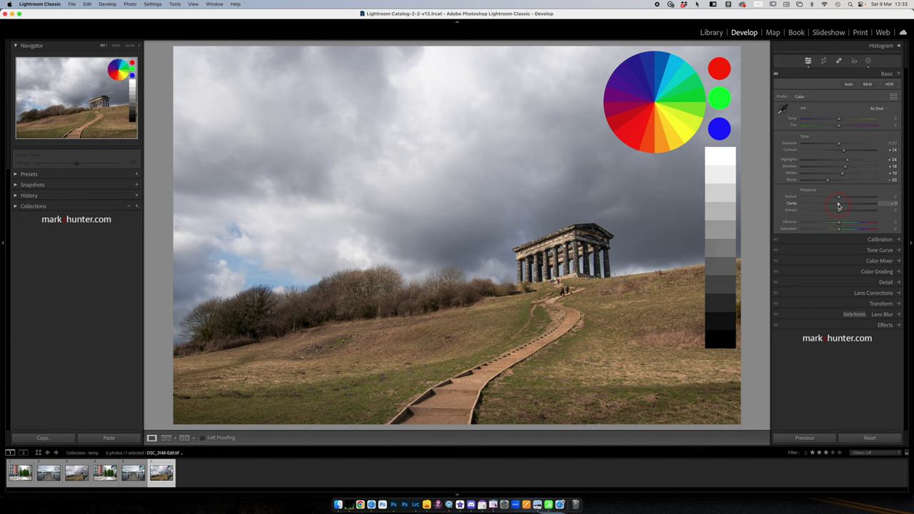
Step: Sharpen the temple photo with Amount 150 and Masking about 97, checking at 100%, and return to Basic with the photo fitted to view
left_click(900, 283)
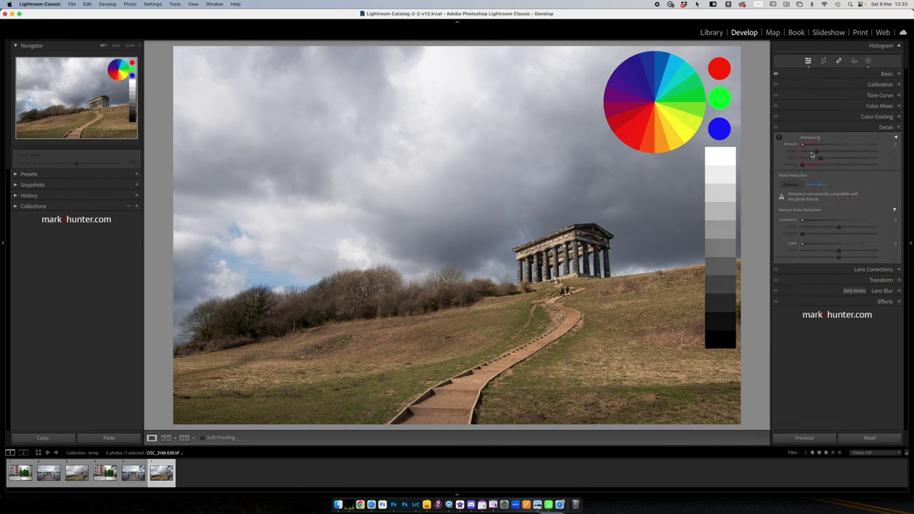
left_click(802, 145)
mouse_move(802, 145)
left_mouse_down()
mouse_move(908, 153)
mouse_move(877, 143)
mouse_move(801, 144)
left_mouse_up()
left_click(115, 45)
left_click_drag(289, 412, 549, 137)
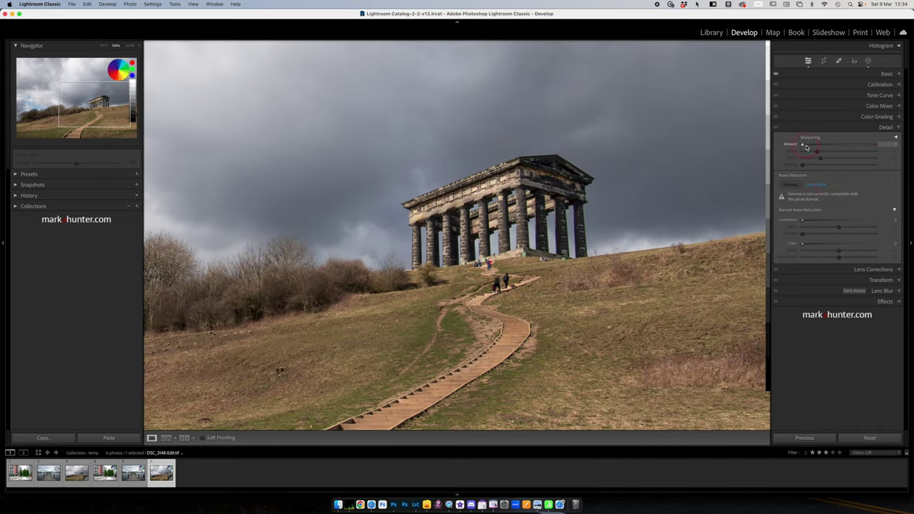
left_click_drag(803, 144, 908, 152)
key("alt")
left_click_drag(801, 166, 871, 168)
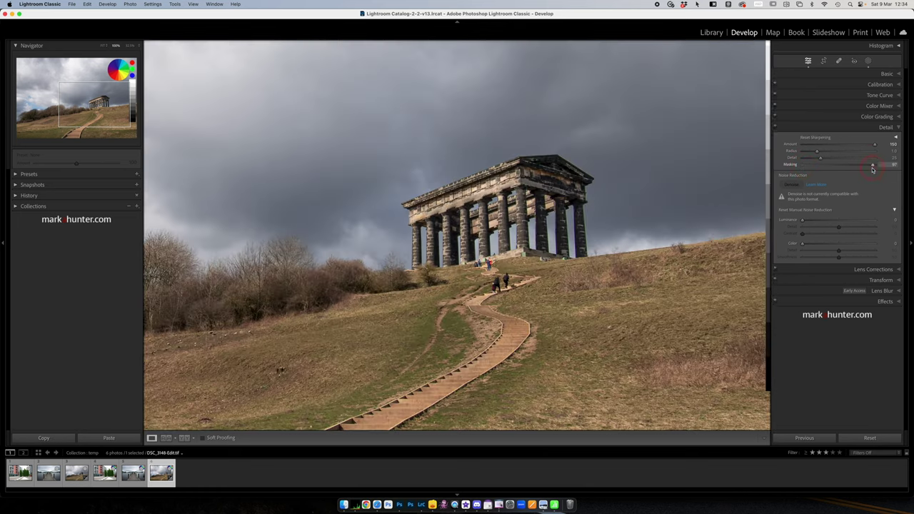
left_click(899, 75)
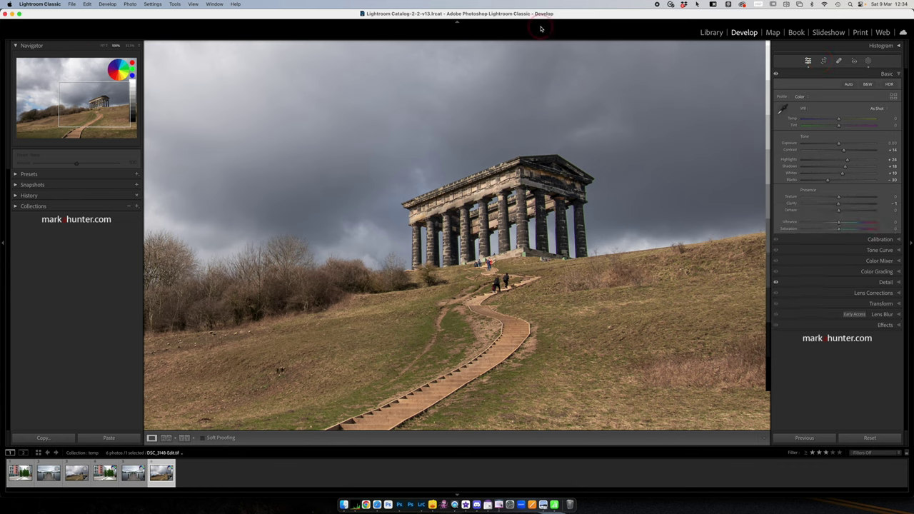
left_click(103, 47)
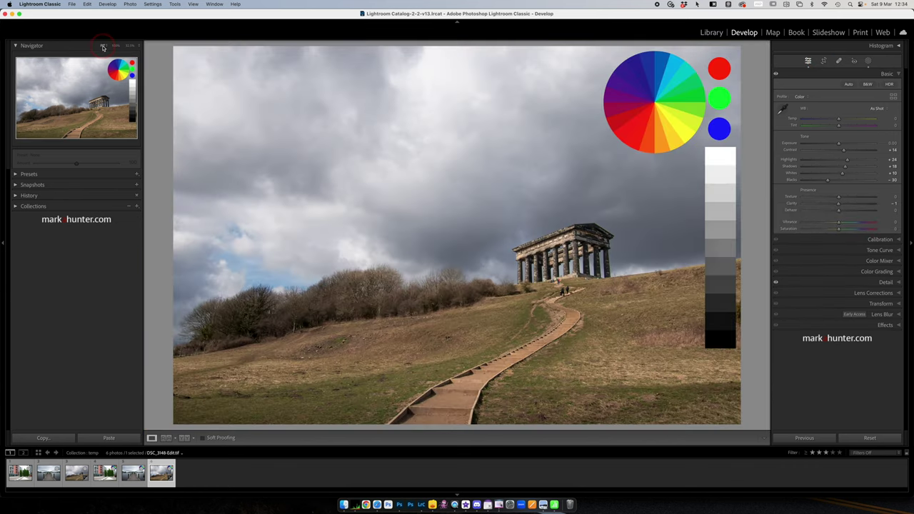
Step: Open the edited lake jetty photo with the histogram shown, and set its Clarity to +44 and Whites to -100
left_click(133, 476)
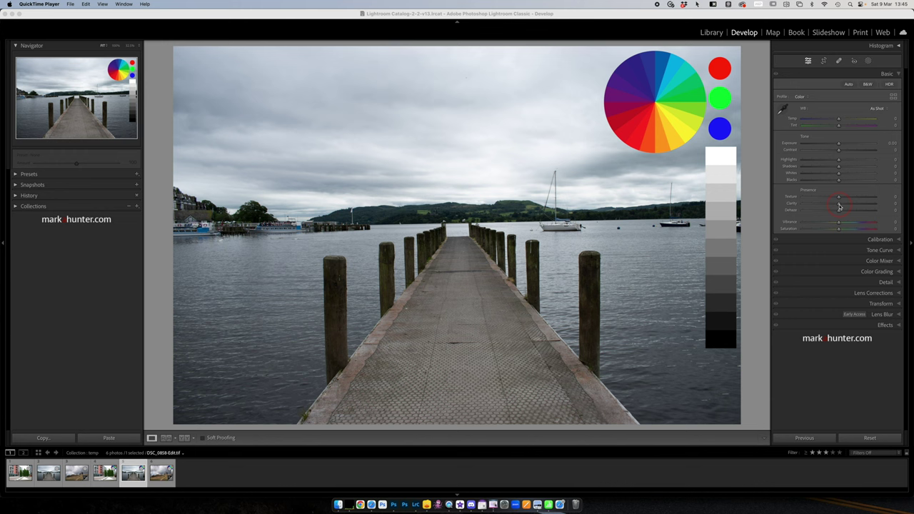
left_click(899, 46)
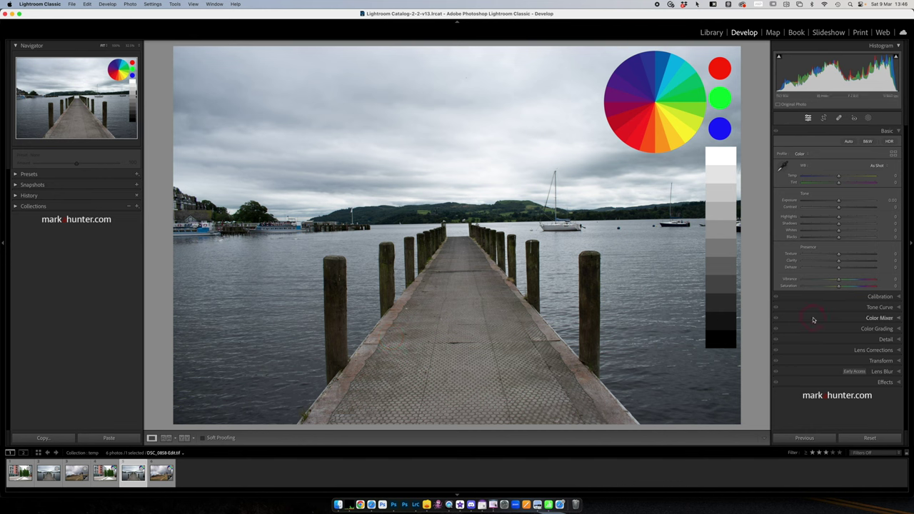
mouse_move(838, 262)
left_mouse_down()
mouse_move(888, 261)
mouse_move(840, 265)
left_mouse_up()
mouse_move(853, 264)
left_mouse_down()
mouse_move(841, 264)
mouse_move(851, 263)
left_mouse_up()
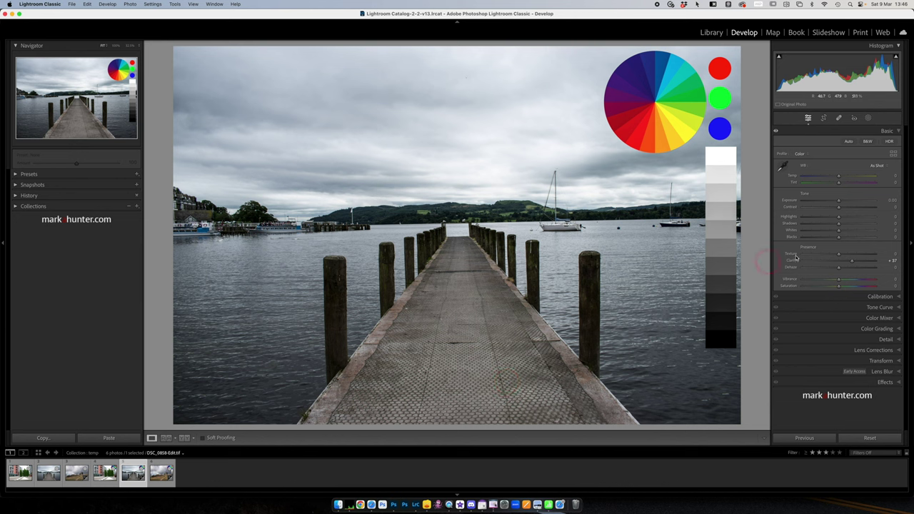
left_click_drag(850, 261, 855, 261)
left_click_drag(792, 234, 782, 238)
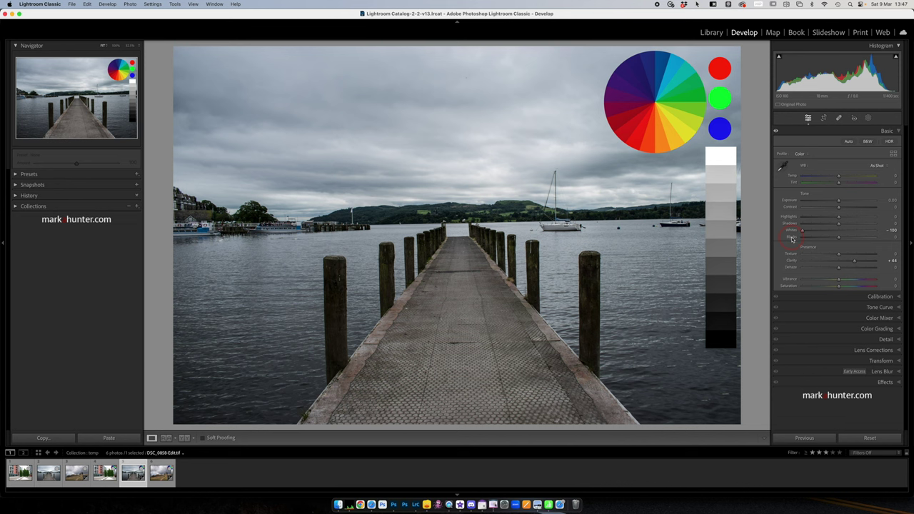
left_click(839, 240)
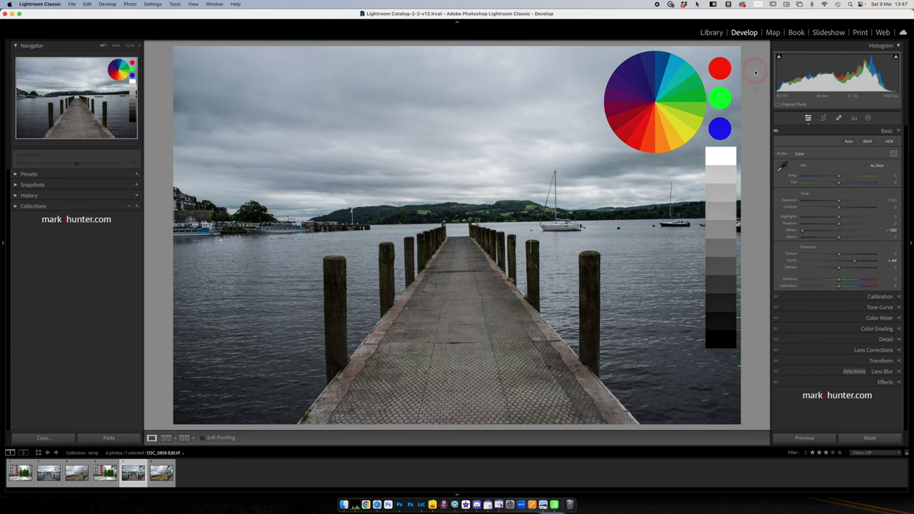
Step: Check the jetty photo for clipping by switching the shadow and highlight clipping overlays on and off
left_click(779, 58)
left_click(779, 59)
left_click(779, 58)
left_click(778, 59)
left_click(779, 59)
left_click(779, 59)
left_click(779, 57)
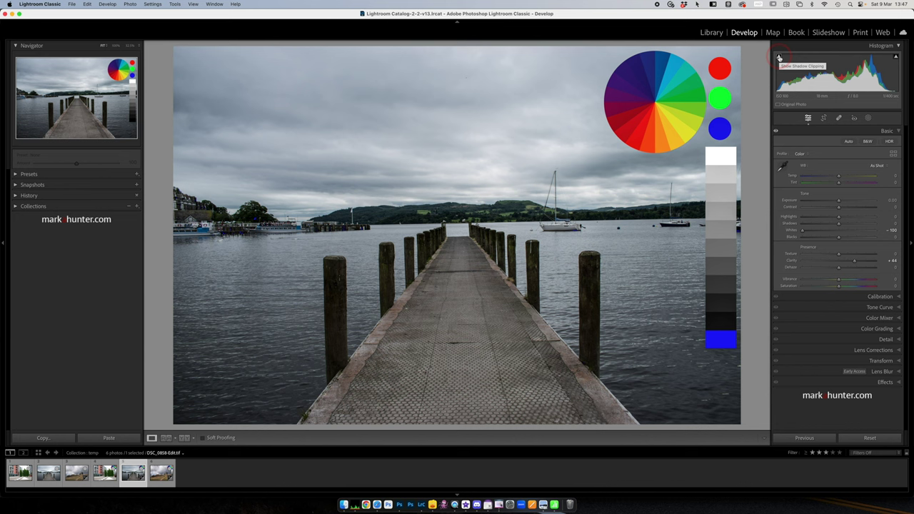
left_click(896, 58)
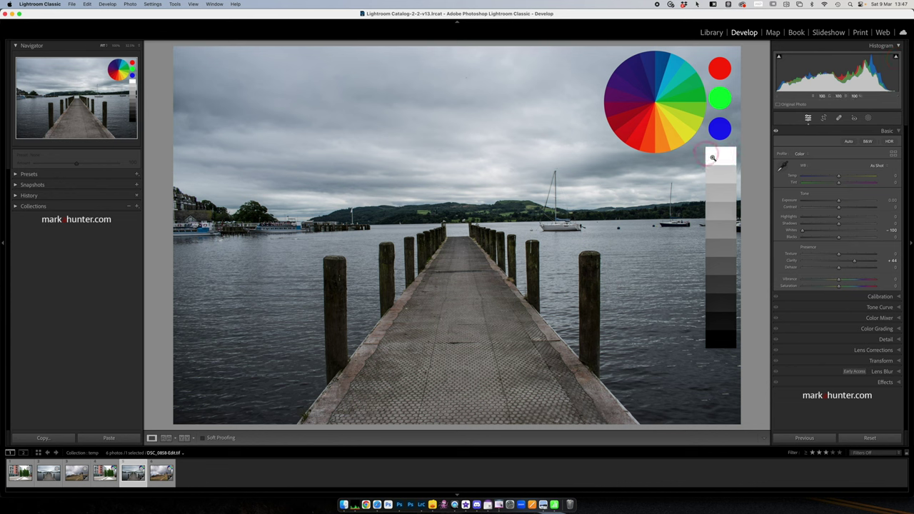
left_click(897, 59)
Step: Try lowering Exposure to about -0.23 on the jetty photo and reset it
left_click(791, 238)
left_click(790, 202)
left_click_drag(789, 203, 788, 203)
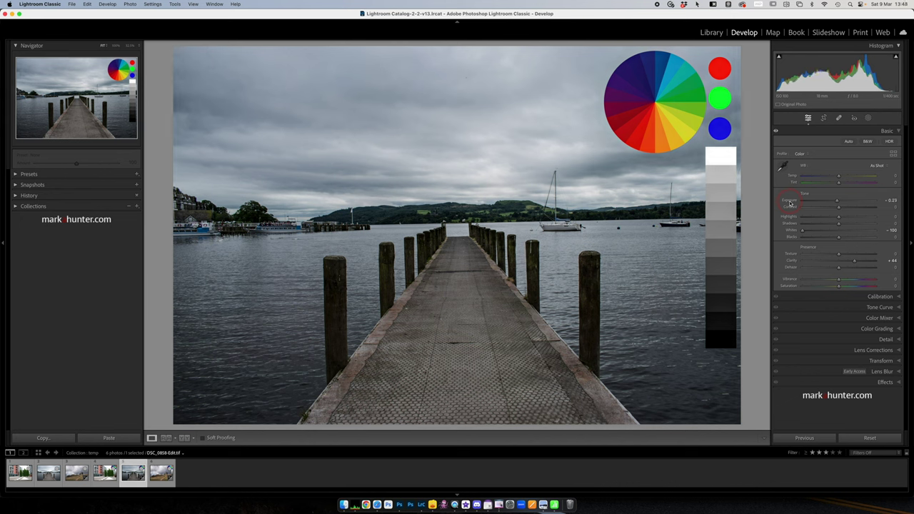
left_click(829, 201)
left_click_drag(837, 204, 836, 202)
double_click(838, 202)
double_click(790, 204)
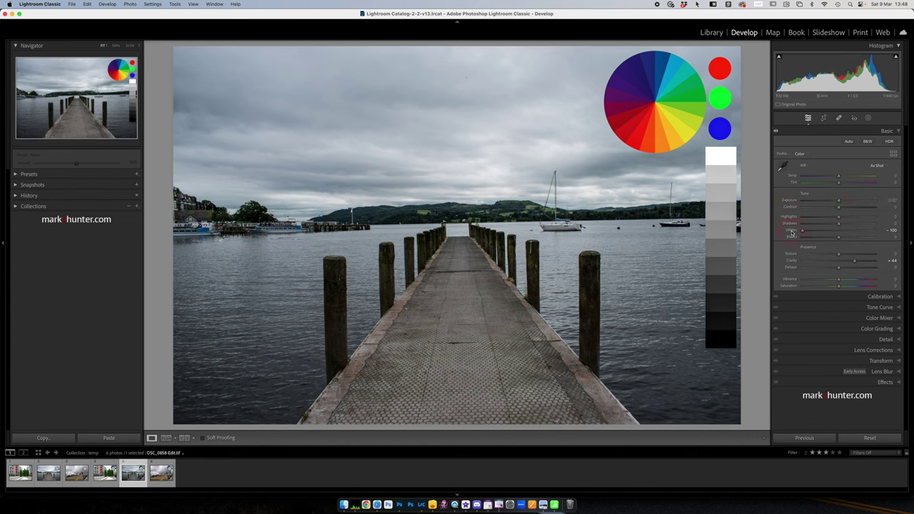
Step: Try Highlights at +39 and Shadows at -53 on the jetty photo, reset all Tone settings, and restore Whites to -100
double_click(791, 232)
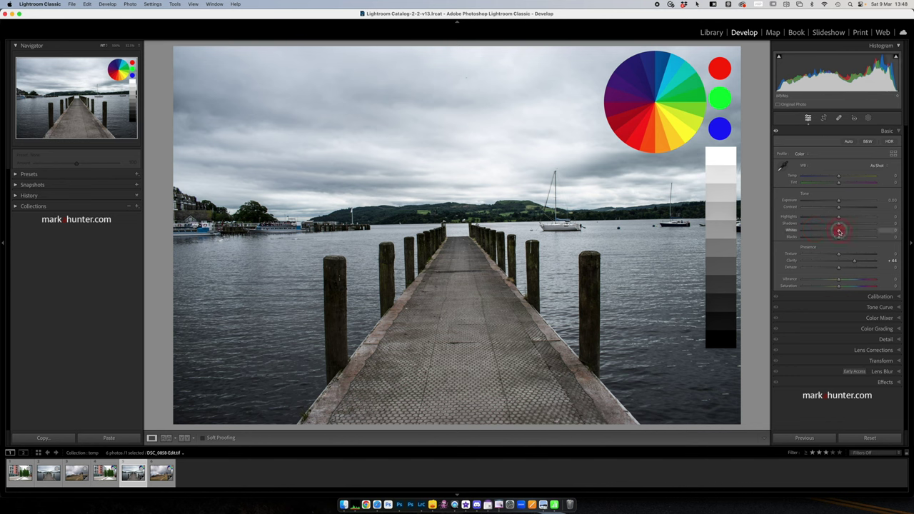
left_click_drag(838, 232, 762, 226)
left_click_drag(839, 218, 818, 223)
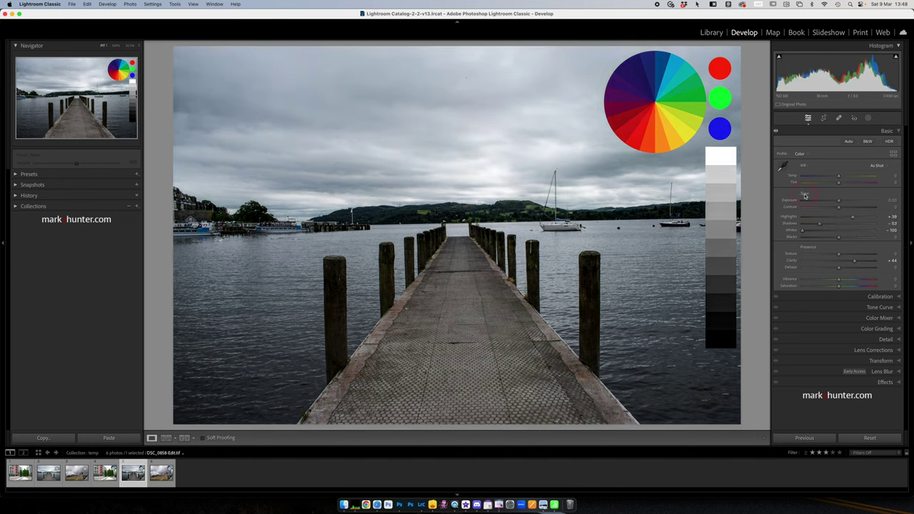
double_click(805, 194)
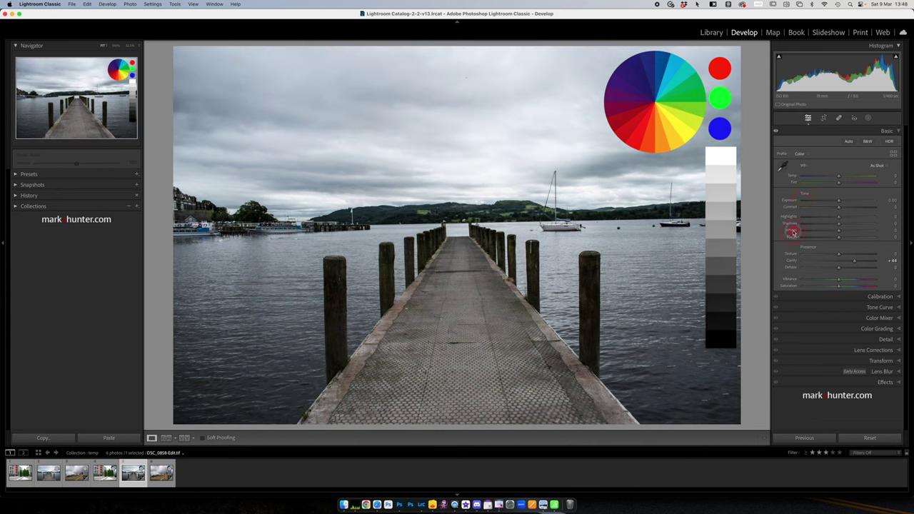
left_click_drag(792, 233, 790, 232)
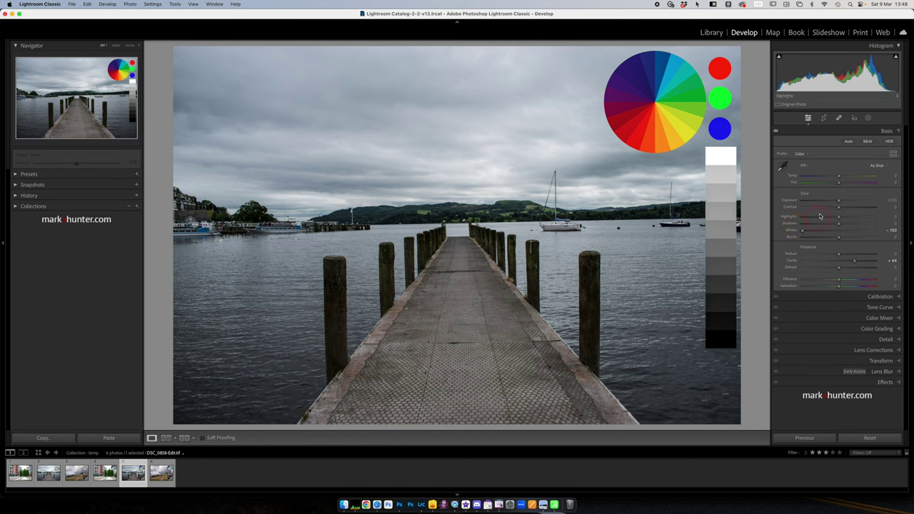
Step: Add a sky mask to the jetty photo and lower its Highlights to -65
left_click(867, 119)
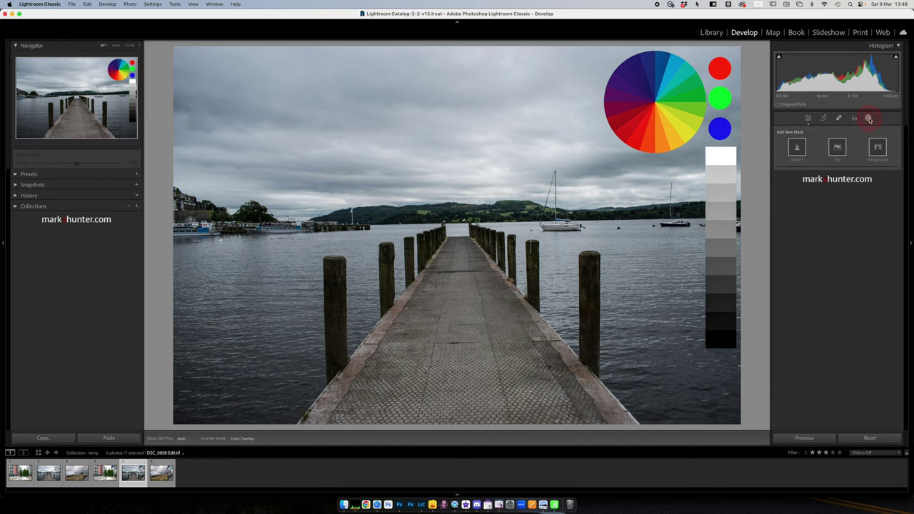
left_click(837, 147)
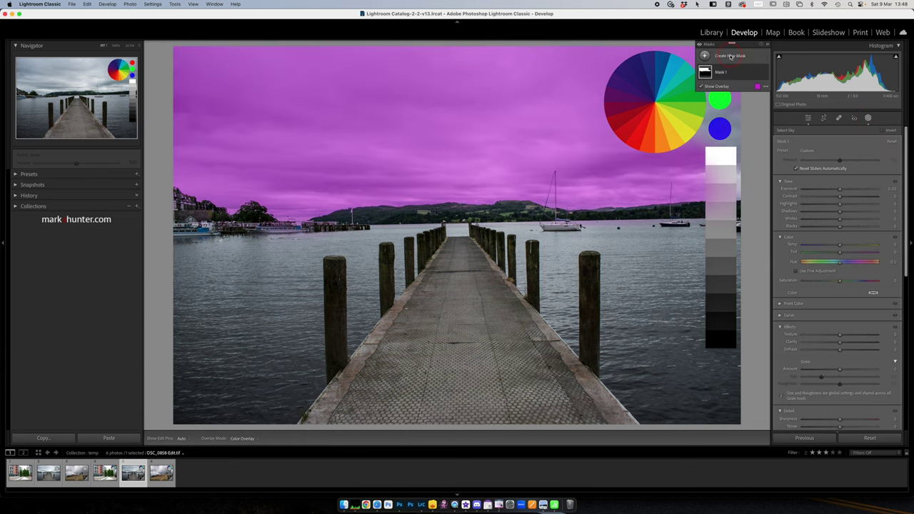
left_click_drag(840, 206, 815, 207)
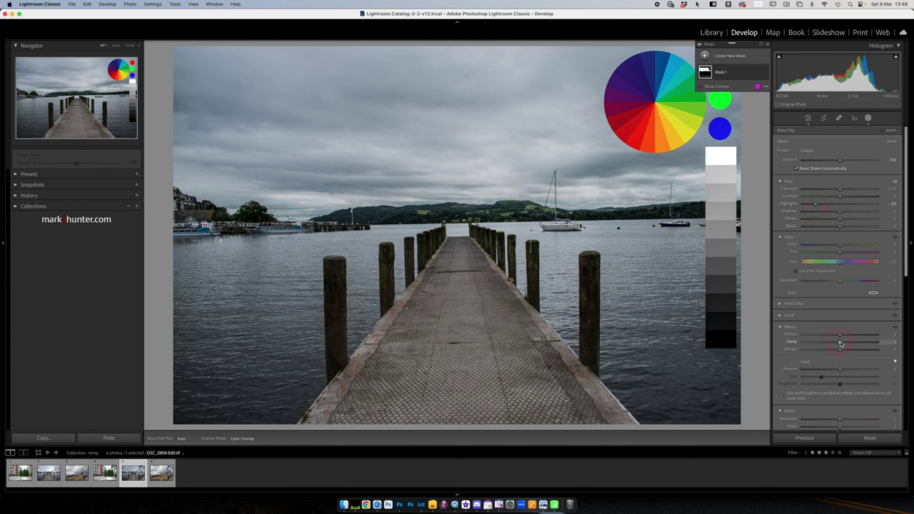
Step: Set the sky mask's Clarity to about 99, Dehaze to 12 and Saturation to -23, and leave masking
left_click_drag(840, 344, 877, 342)
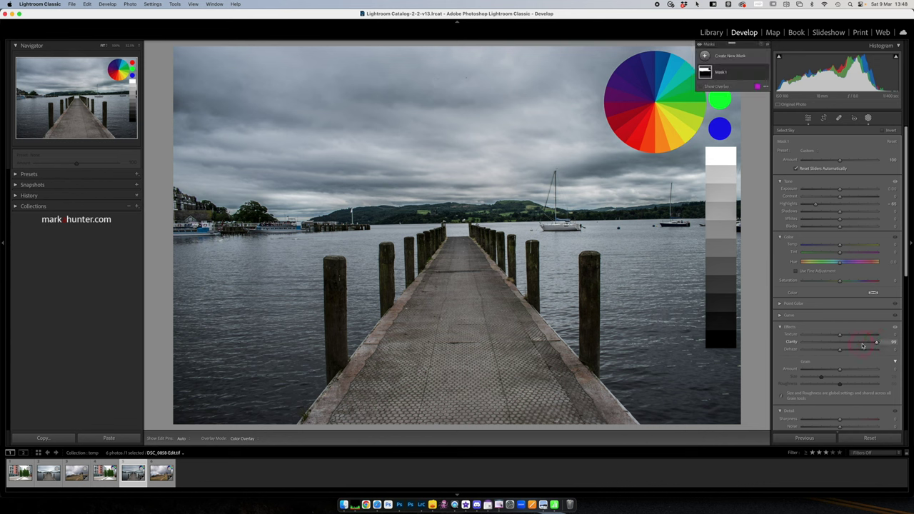
left_click_drag(840, 349, 844, 350)
left_click_drag(839, 282, 831, 281)
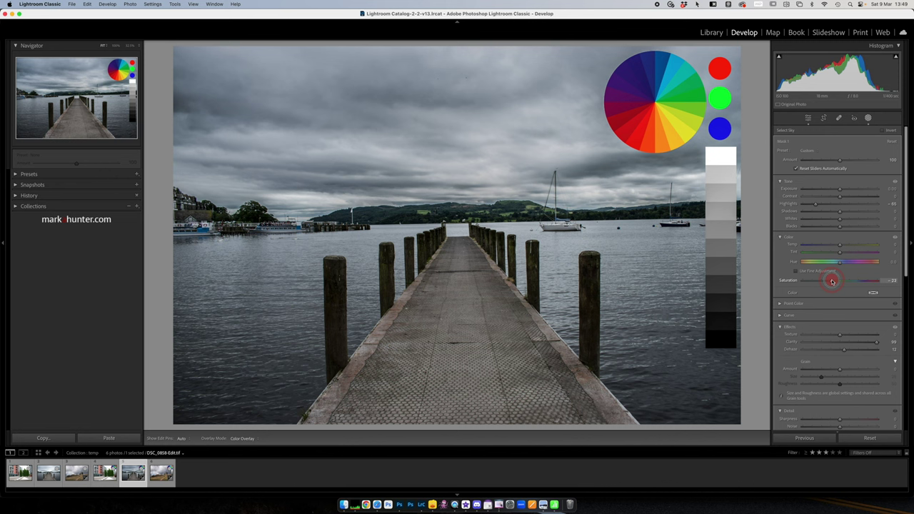
left_click_drag(832, 281, 832, 281)
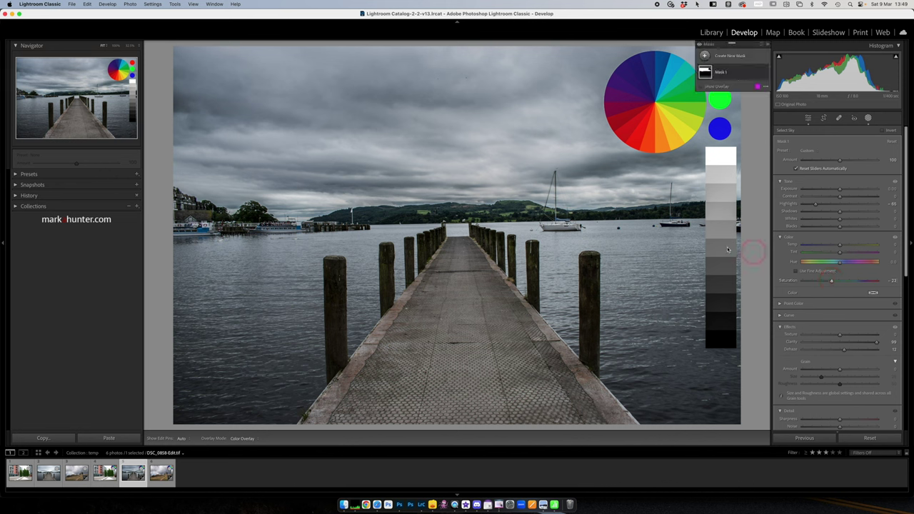
left_click(868, 118)
left_click(808, 119)
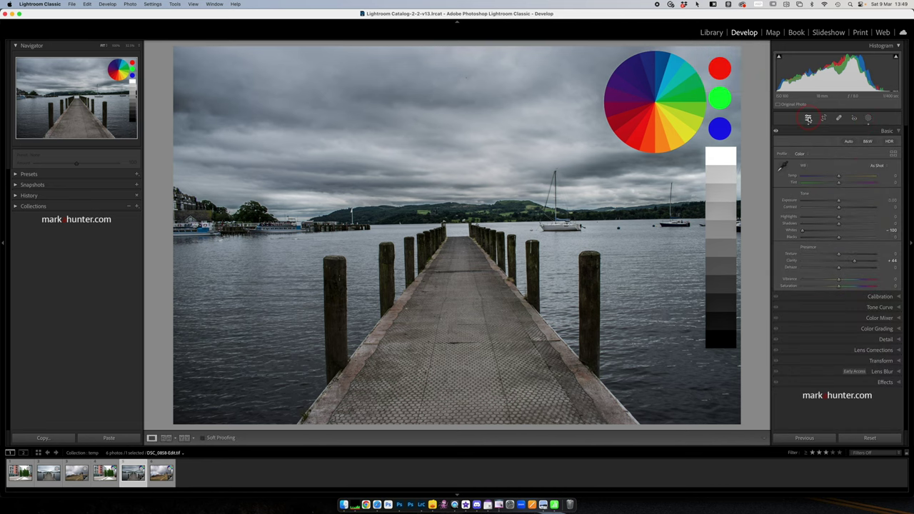
Step: Straighten the jetty photo along the far shoreline, trim its bottom and top edges with a slight crop, and apply it
left_click(823, 119)
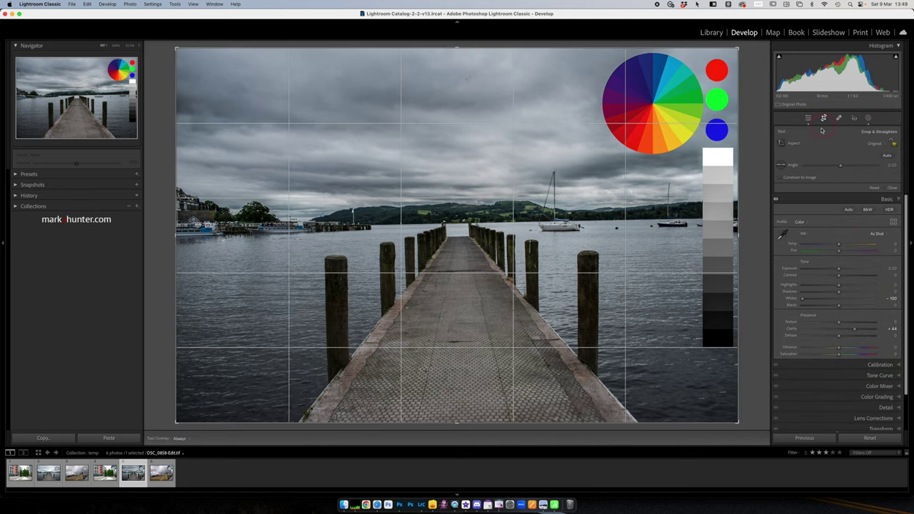
left_click(781, 164)
left_click_drag(372, 226, 653, 218)
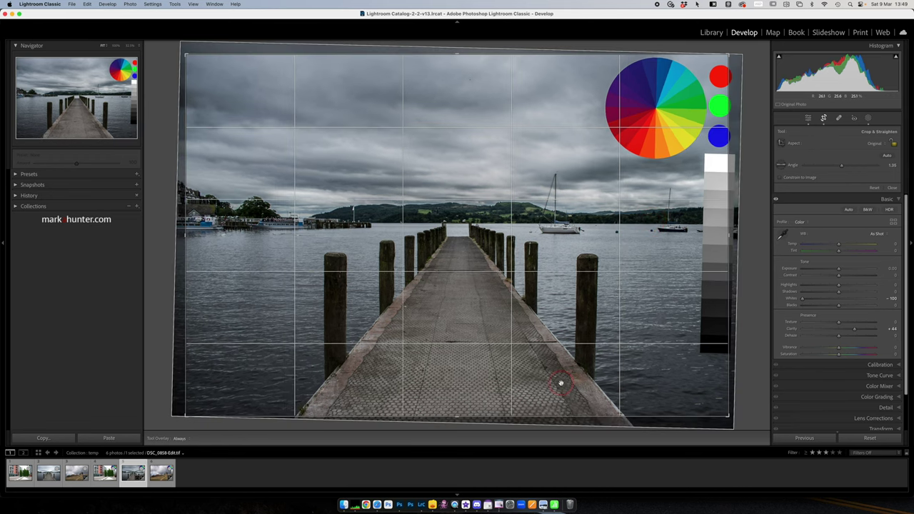
left_click_drag(459, 416, 459, 405)
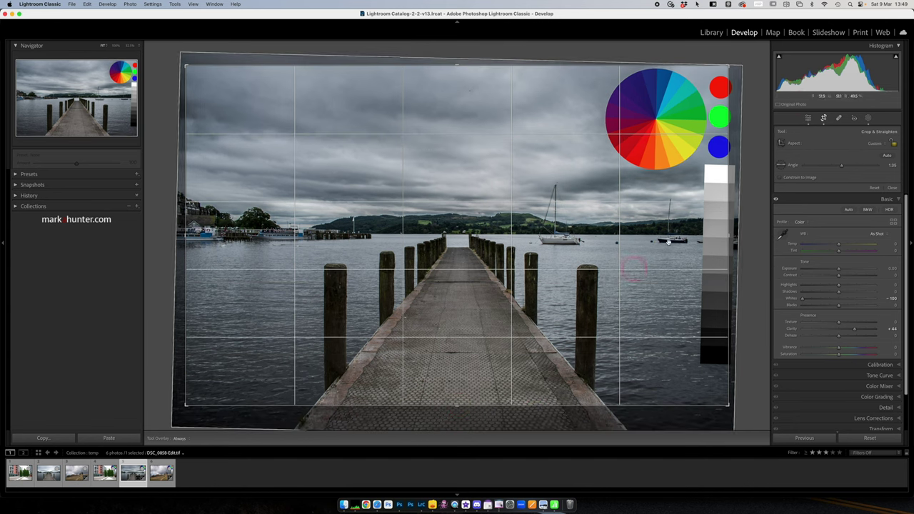
left_click_drag(458, 66, 457, 74)
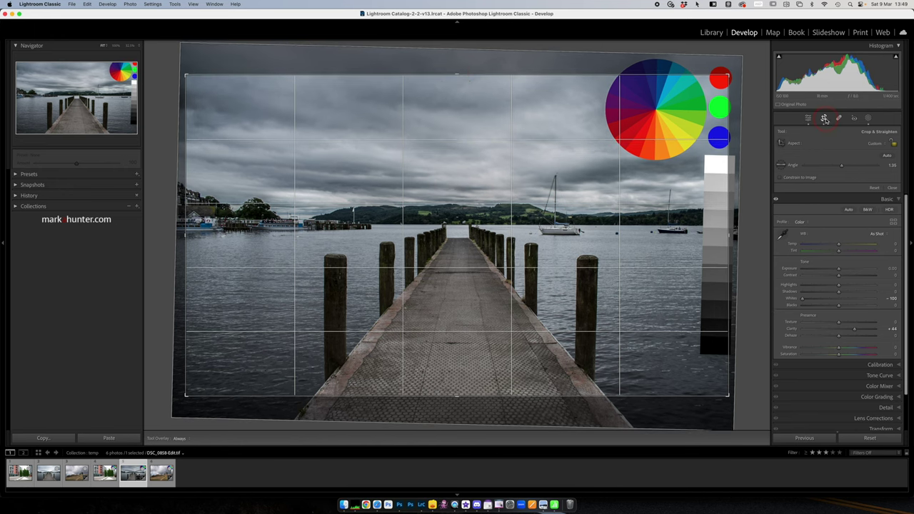
left_click(824, 118)
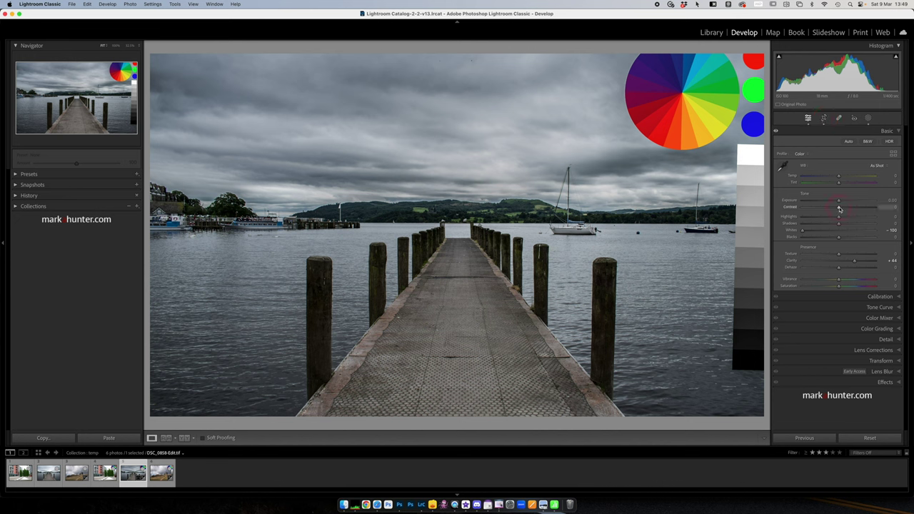
Step: Compare the edited jetty photo with its unedited version by toggling the before and after views
key("backslash")
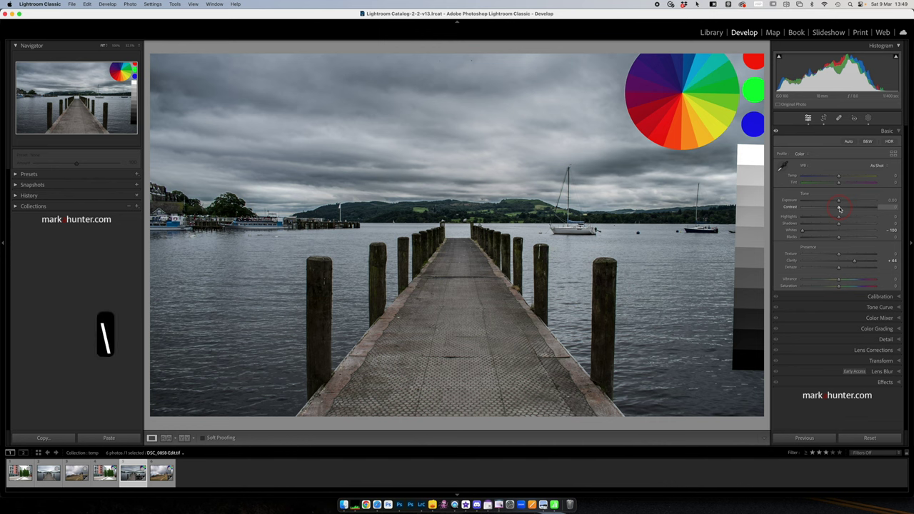
key("backslash")
key("backslash")
key("backslash")
key("backslash")
key("backslash")
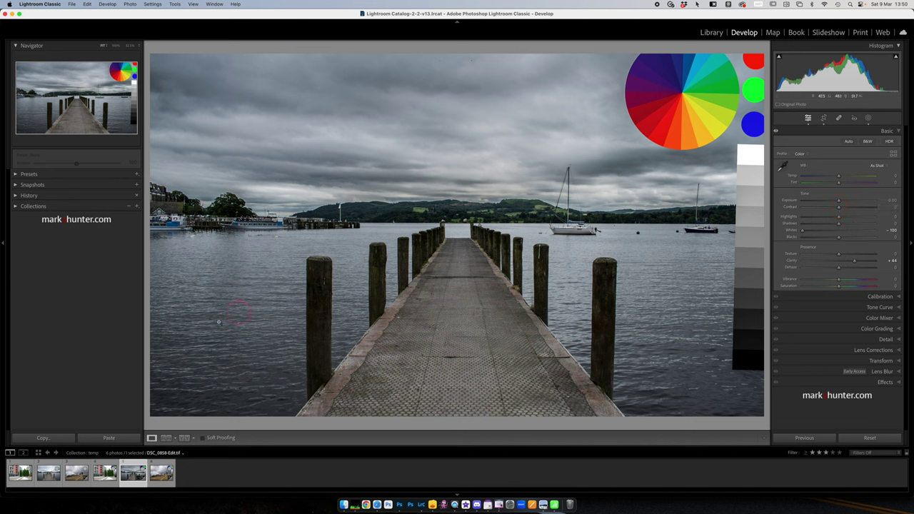
Step: Open the apartment courtyard photo and start retouching with the Heal mode of the spot removal tool
left_click(77, 468)
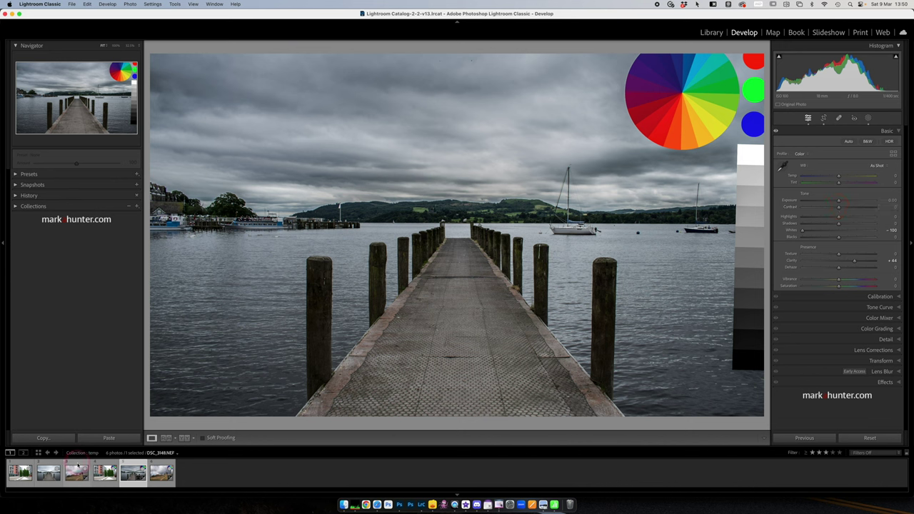
left_click(22, 476)
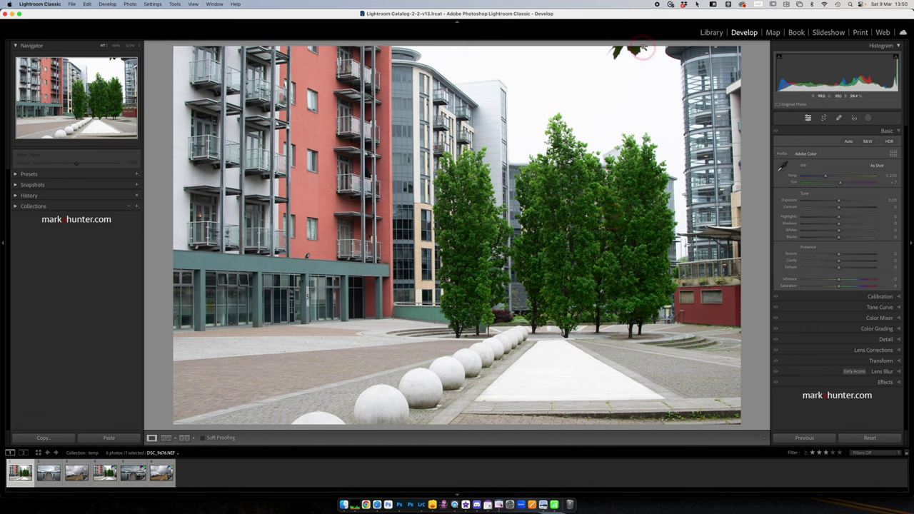
left_click(840, 119)
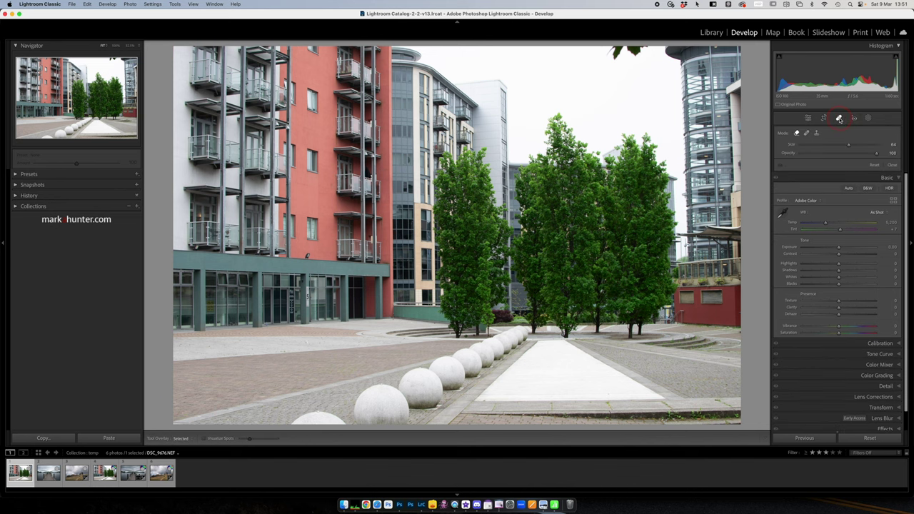
left_click(806, 135)
mouse_move(629, 65)
left_mouse_down()
mouse_move(596, 60)
mouse_move(601, 47)
mouse_move(646, 48)
mouse_move(605, 58)
mouse_move(636, 51)
mouse_move(603, 51)
left_mouse_up()
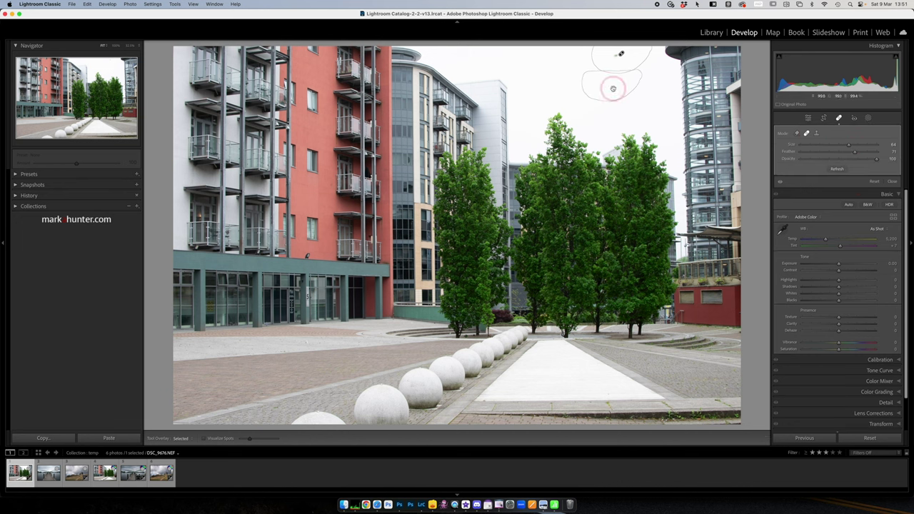
left_click_drag(606, 86, 578, 81)
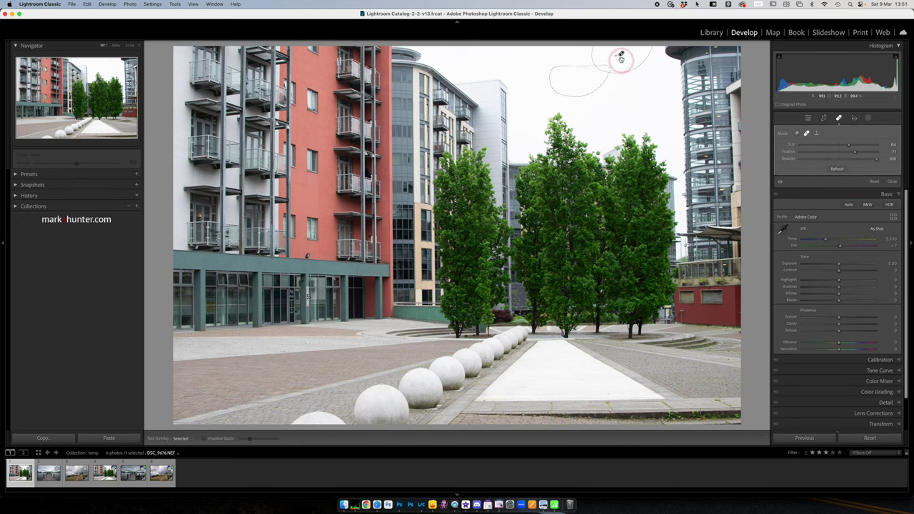
key("BackSpace")
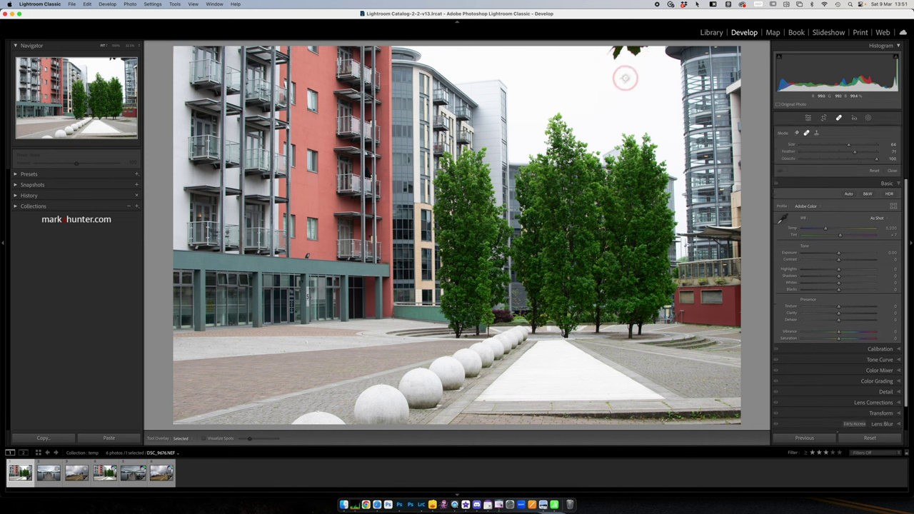
Step: Enlarge the healing brush to size 77, heal away the leaves at the sky's upper edge, and leave the healing tool
key("bracketright")
key("bracketright")
key("bracketright")
key("bracketright")
key("bracketright")
key("bracketright")
key("bracketright")
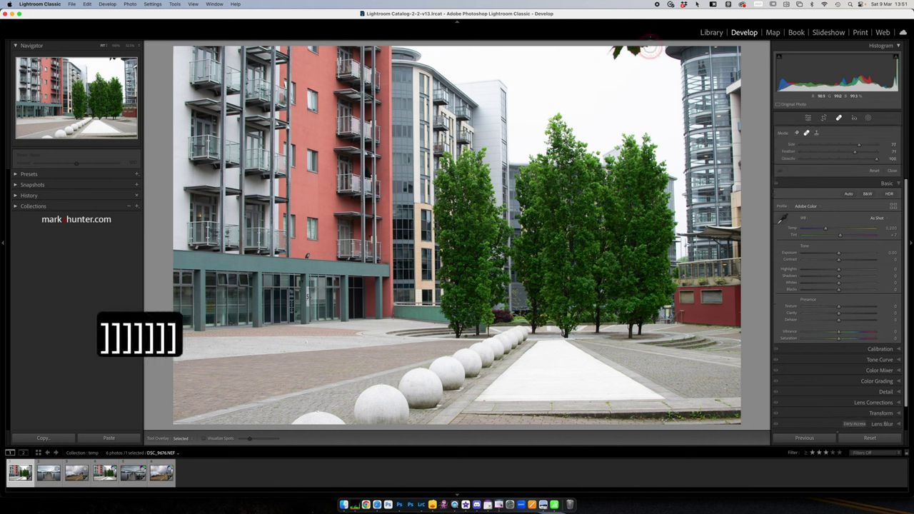
left_click_drag(653, 52, 601, 57)
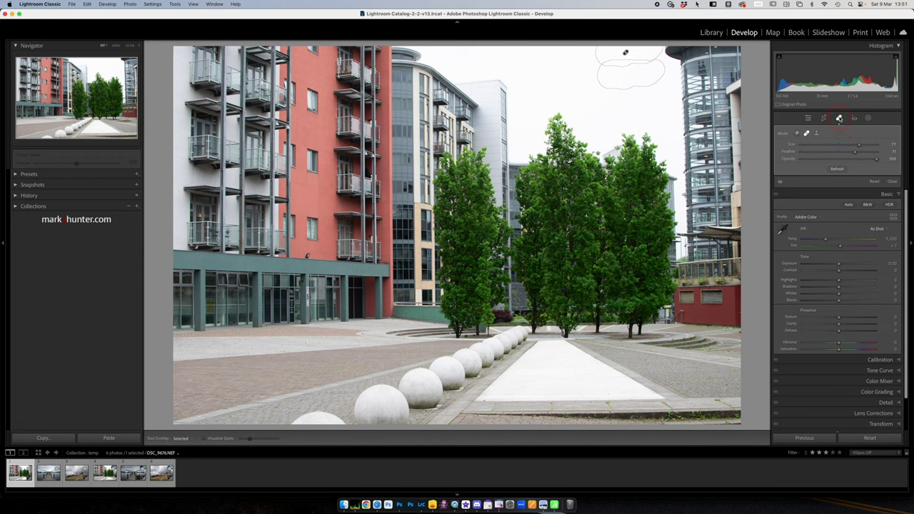
left_click(839, 118)
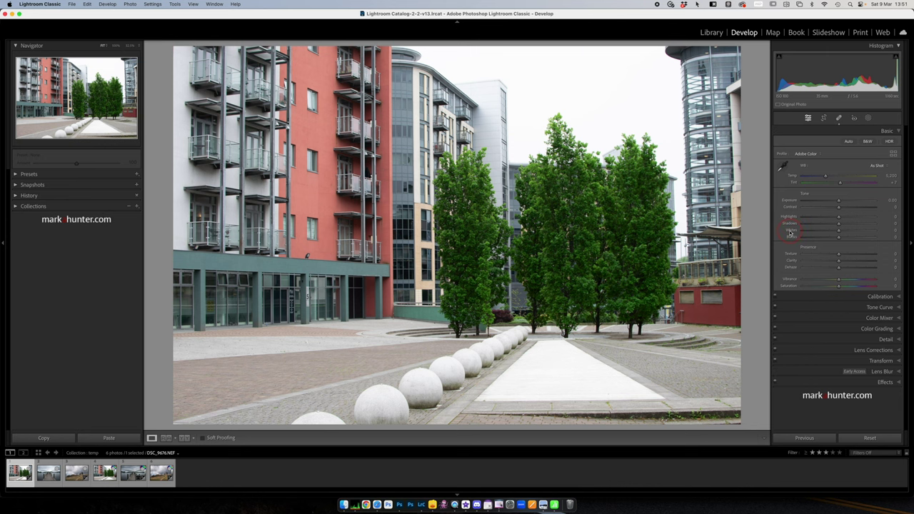
Step: Check the courtyard photo's Whites for clipping and set its Blacks to -31
mouse_move(839, 231)
left_mouse_down()
mouse_move(831, 232)
mouse_move(847, 232)
mouse_move(839, 232)
left_mouse_up()
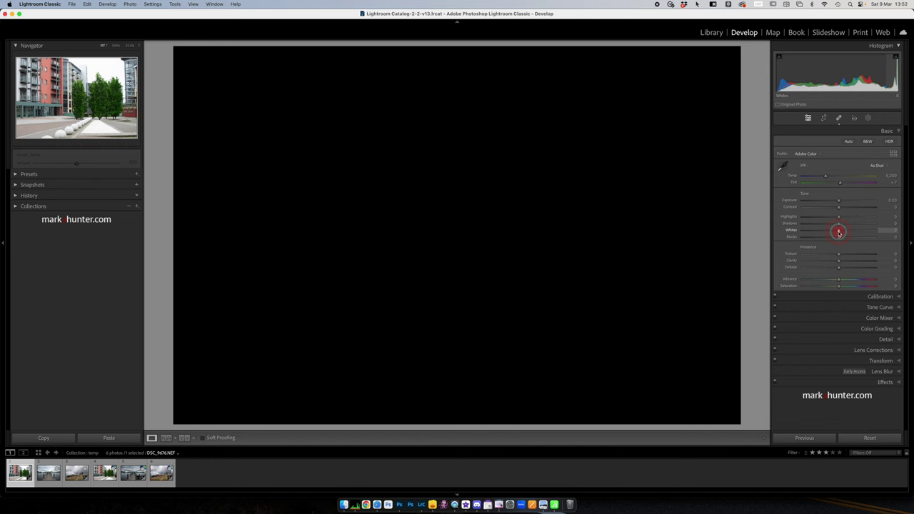
left_click_drag(837, 232, 838, 232)
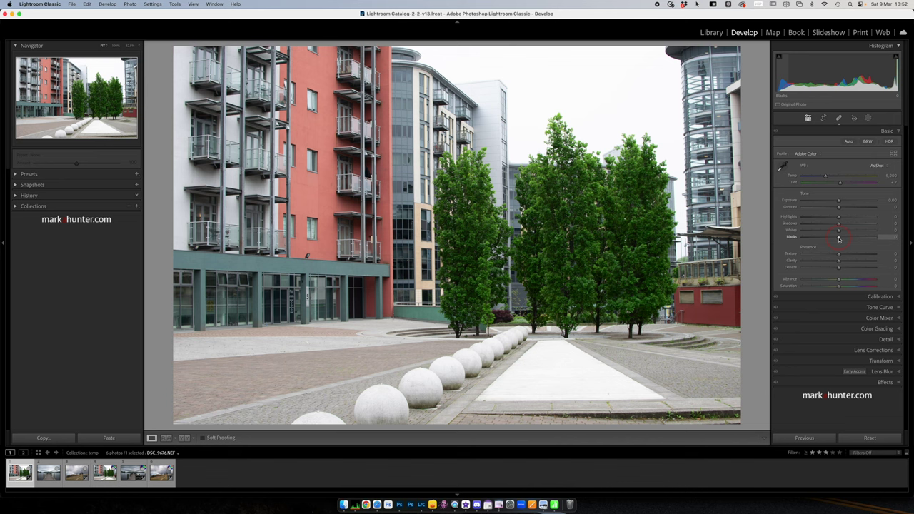
mouse_move(838, 239)
left_mouse_down()
mouse_move(818, 238)
mouse_move(827, 239)
left_mouse_up()
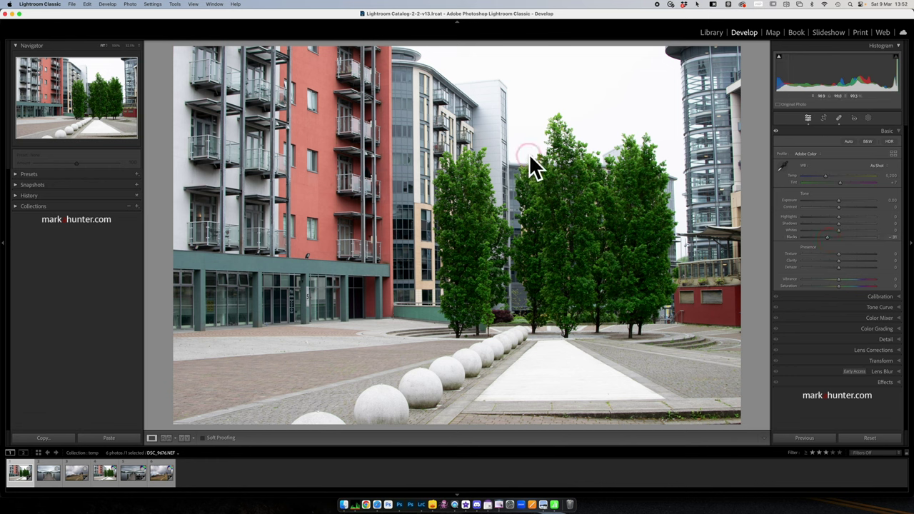
Step: Add a slightly tilted linear gradient mask that covers the sky and fades out around the middle of the trees
left_click(865, 119)
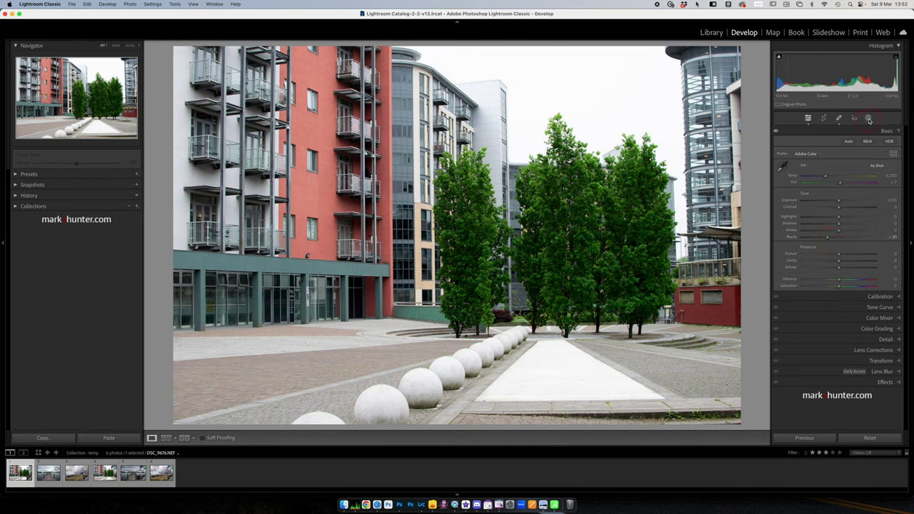
left_click(799, 206)
left_click(798, 195)
left_click_drag(561, 108, 526, 283)
left_click_drag(544, 195, 551, 174)
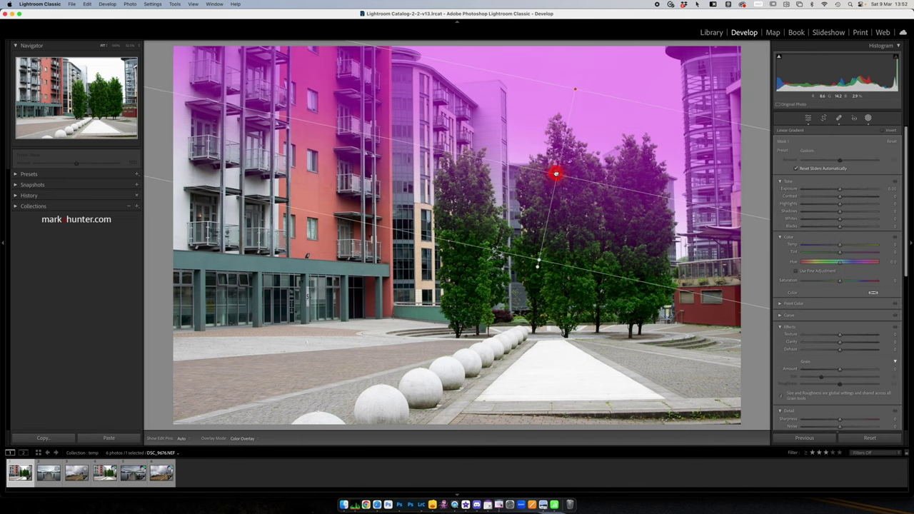
Step: Set the sky gradient's Exposure to -0.54, Highlights to about -85, Whites to -29 and Clarity to 21, warm it slightly, and leave masking
mouse_move(841, 206)
left_mouse_down()
mouse_move(807, 203)
mouse_move(834, 191)
left_mouse_up()
left_click(841, 189)
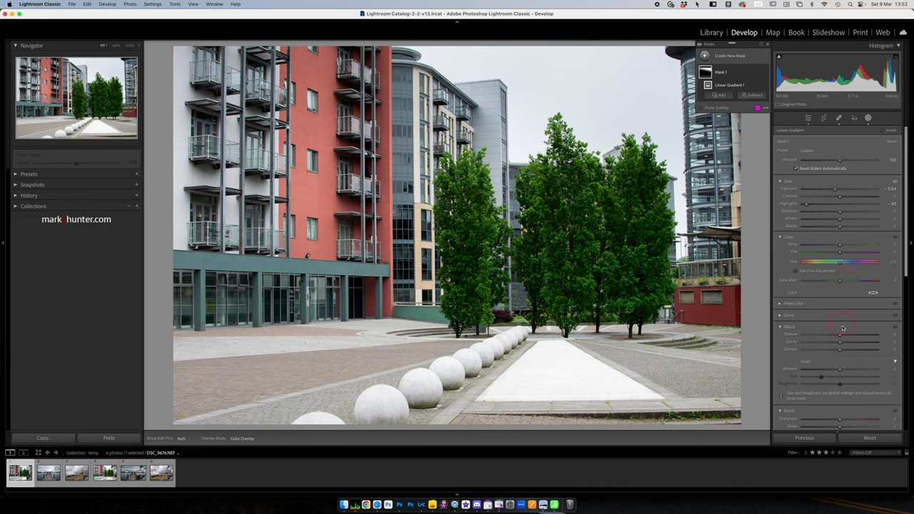
left_click_drag(840, 342, 850, 342)
left_click_drag(840, 222, 844, 245)
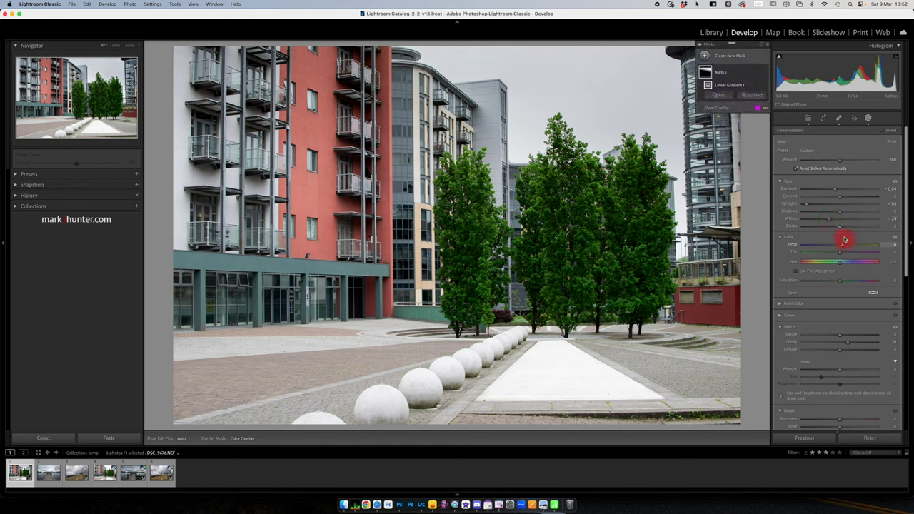
left_click(870, 120)
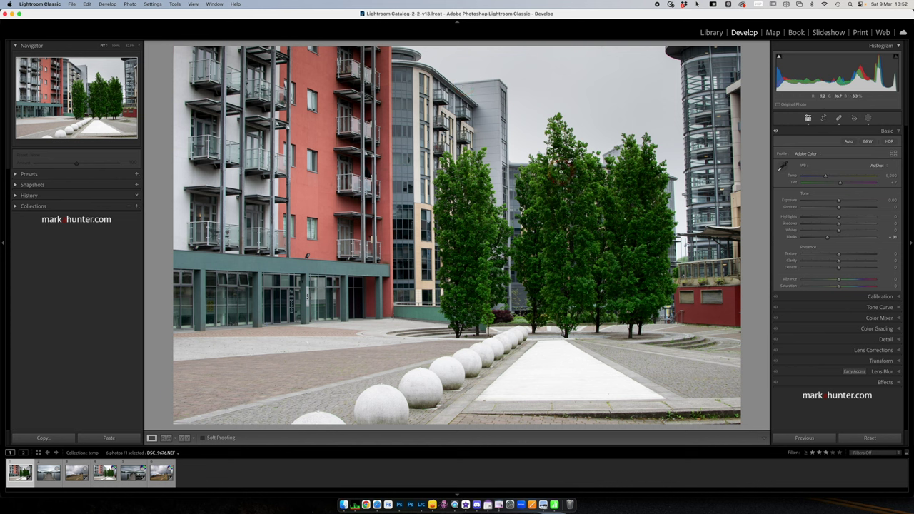
Step: Try lower and higher global Contrast values, up to +48, and bring Contrast back to +1
left_click(838, 208)
left_click_drag(839, 210, 839, 209)
mouse_move(839, 209)
left_mouse_down()
mouse_move(857, 209)
mouse_move(822, 208)
mouse_move(834, 208)
left_mouse_up()
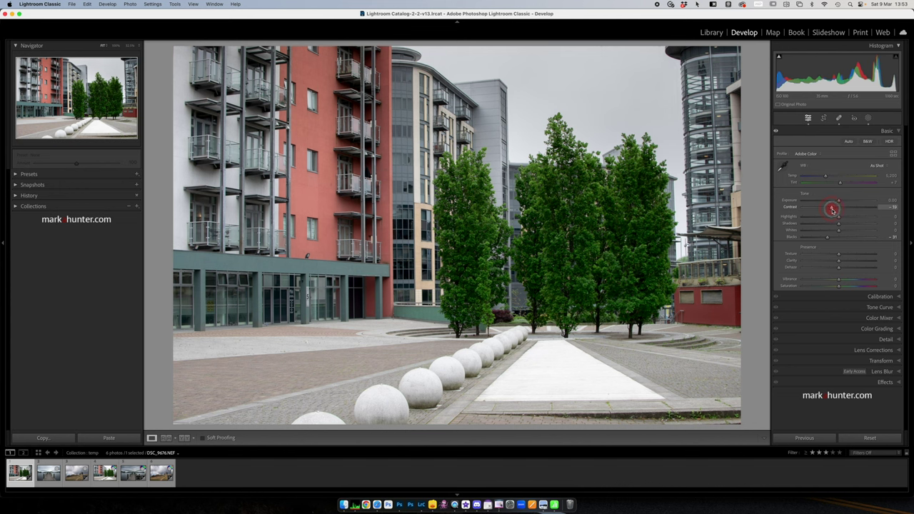
left_click_drag(838, 210, 850, 208)
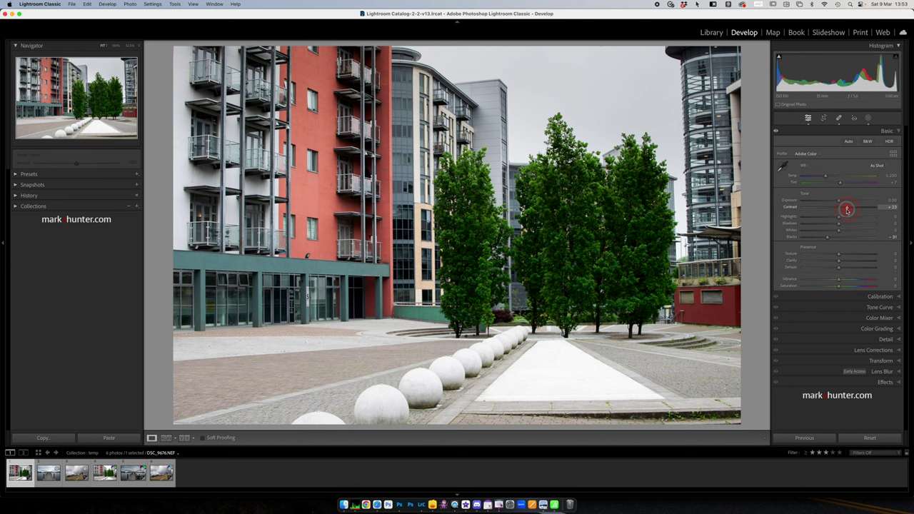
mouse_move(839, 210)
left_mouse_down()
mouse_move(816, 206)
mouse_move(857, 210)
mouse_move(809, 208)
mouse_move(862, 206)
mouse_move(848, 209)
left_mouse_up()
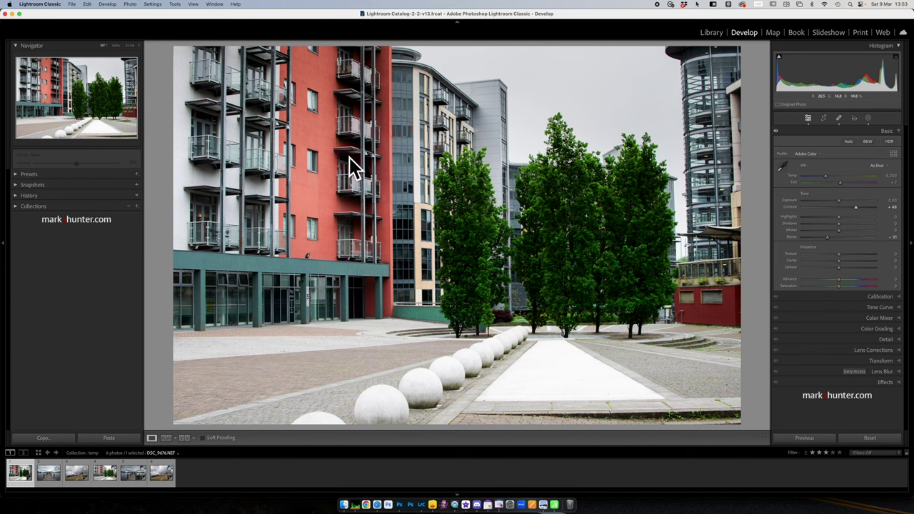
mouse_move(856, 207)
left_mouse_down()
mouse_move(826, 206)
mouse_move(838, 207)
left_mouse_up()
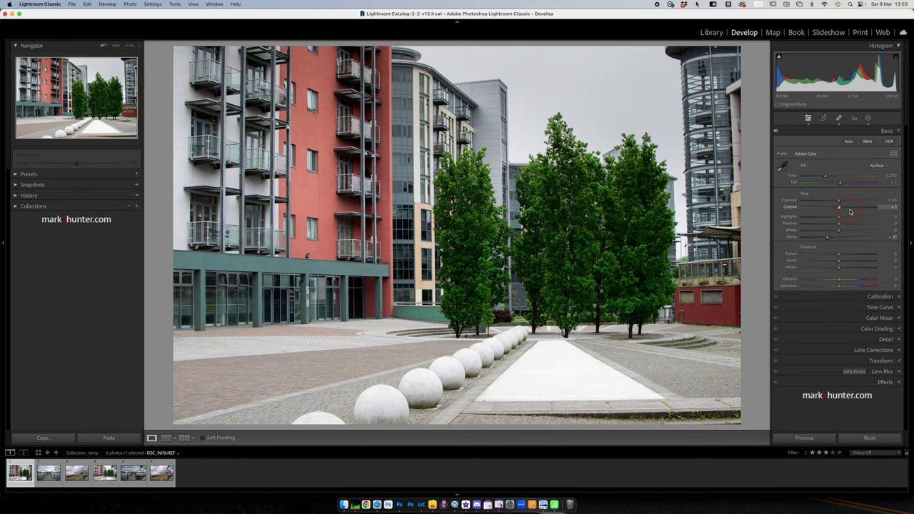
Step: Add a radial gradient mask centred on the trees and set its Contrast to -71
left_click(868, 119)
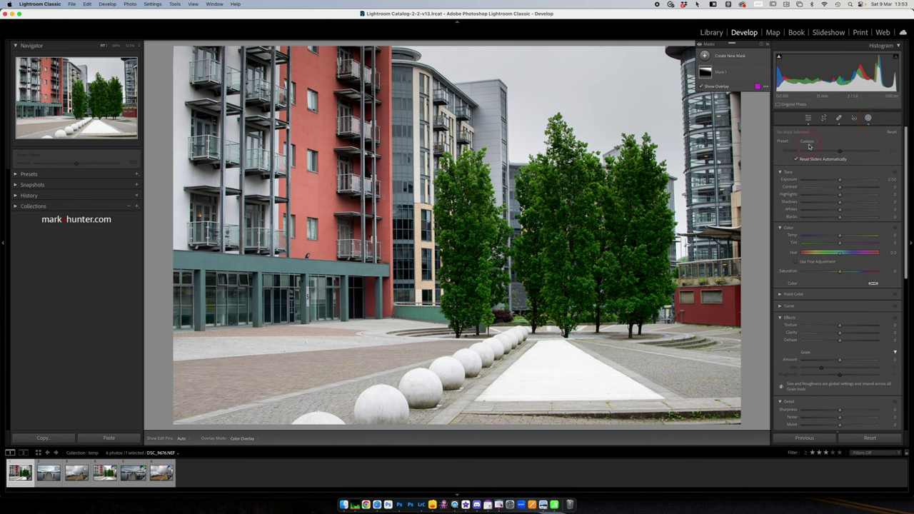
left_click(705, 56)
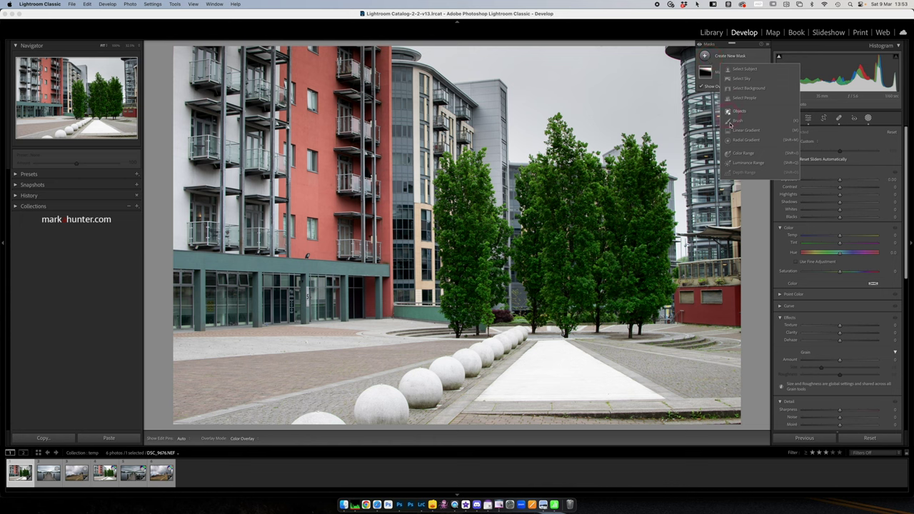
left_click(736, 137)
left_click_drag(528, 169, 679, 331)
left_click_drag(527, 169, 562, 230)
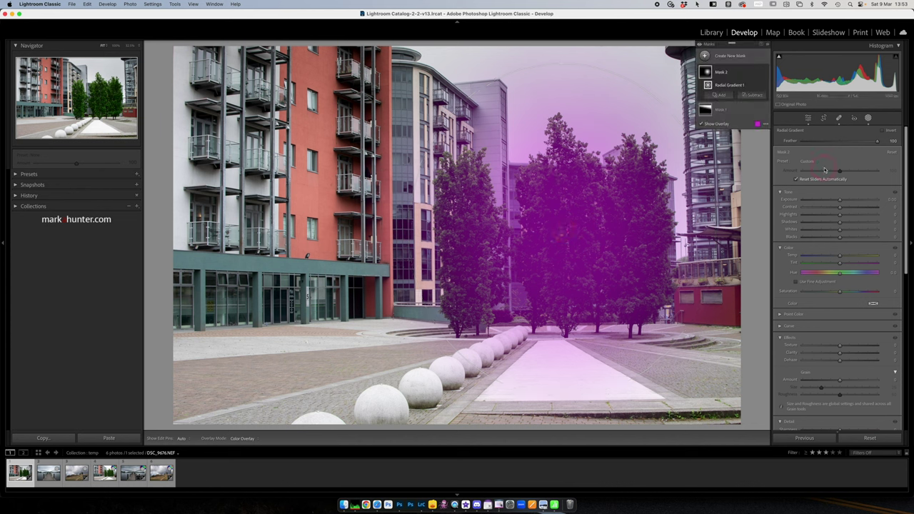
left_click_drag(838, 206, 812, 207)
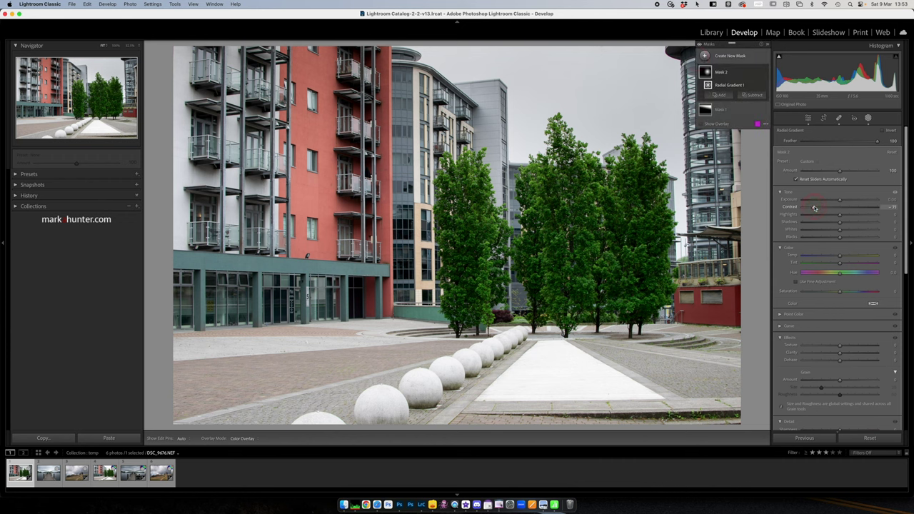
Step: Add a linear gradient mask from the red building towards the trees, set its Contrast to about 60, and leave masking
left_click(705, 56)
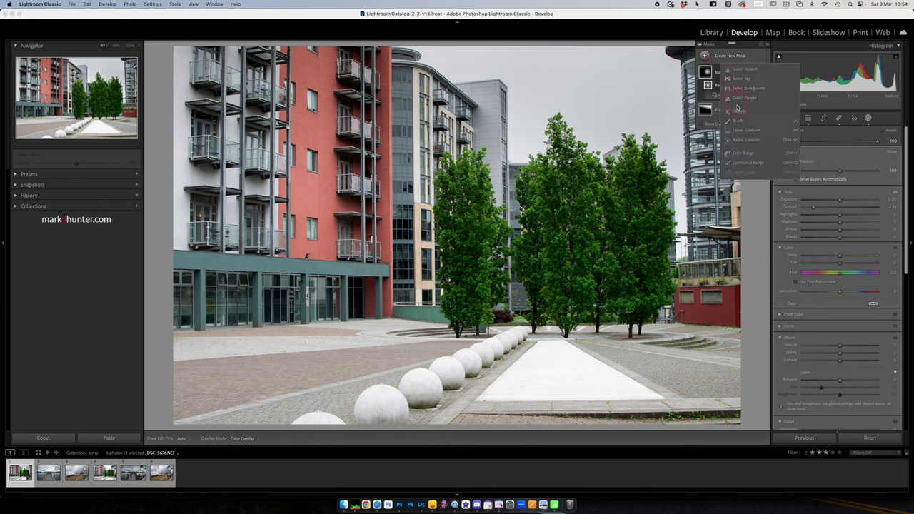
left_click(746, 129)
left_click_drag(349, 232, 546, 290)
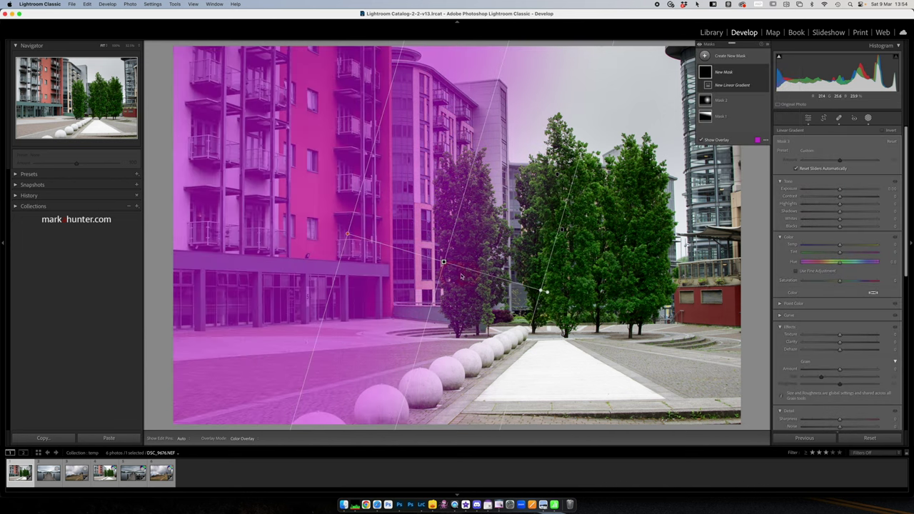
left_click(854, 191)
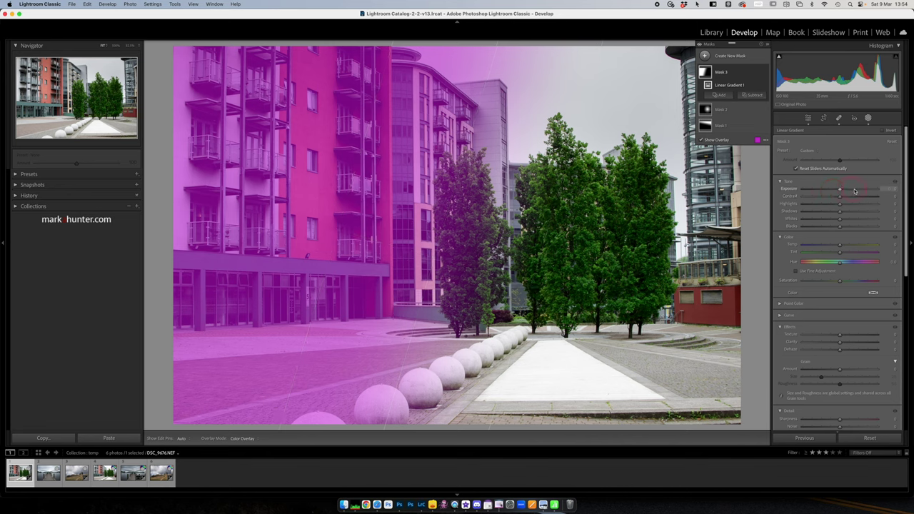
left_click_drag(840, 197, 864, 197)
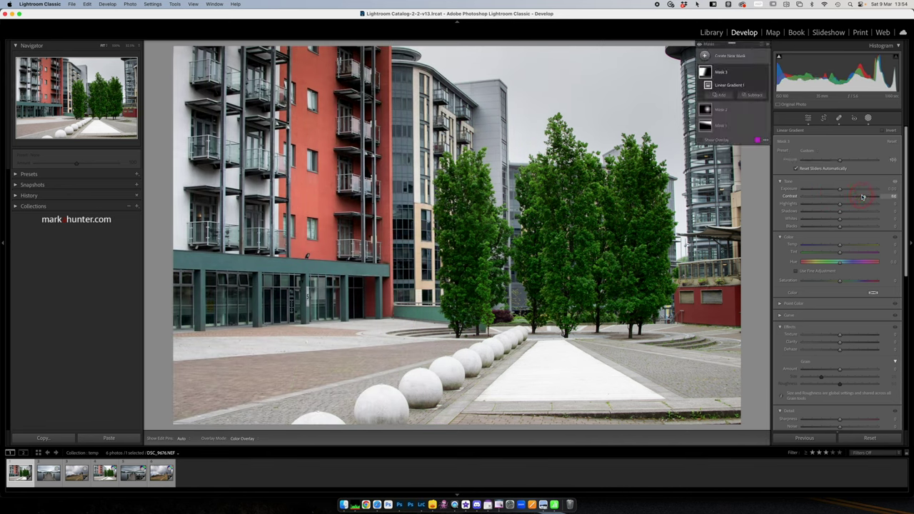
left_click(868, 119)
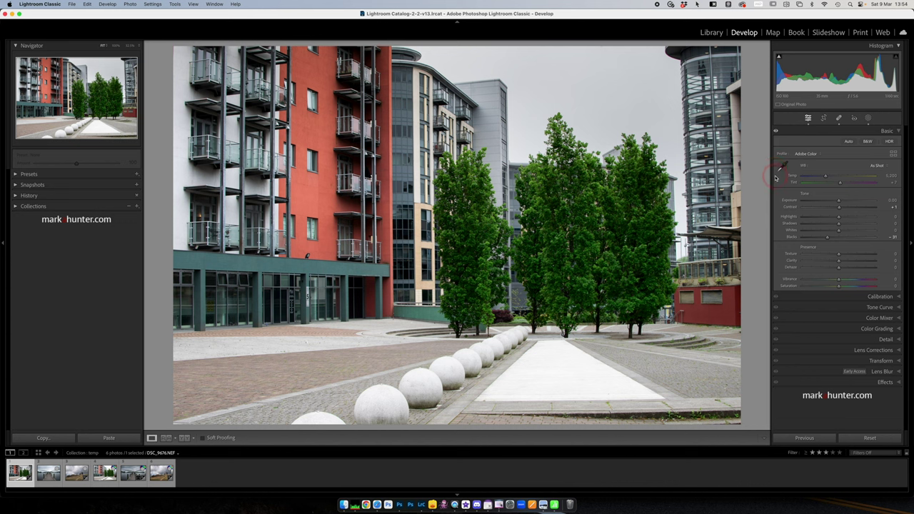
left_click(840, 209)
left_click(869, 119)
left_click(833, 182)
left_click(840, 217)
left_click(839, 208)
left_click(840, 222)
left_click(839, 262)
left_click(840, 253)
left_click(839, 286)
Step: Set the courtyard photo's Sharpening Amount to 150 and Masking to 94, using the mask preview
left_click(897, 338)
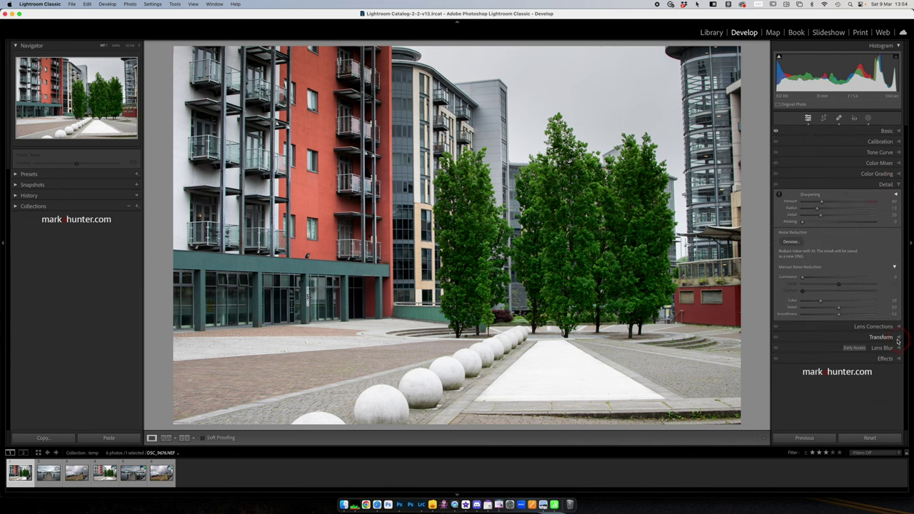
left_click(821, 203)
left_click_drag(821, 203, 881, 205)
left_click_drag(802, 223, 803, 223)
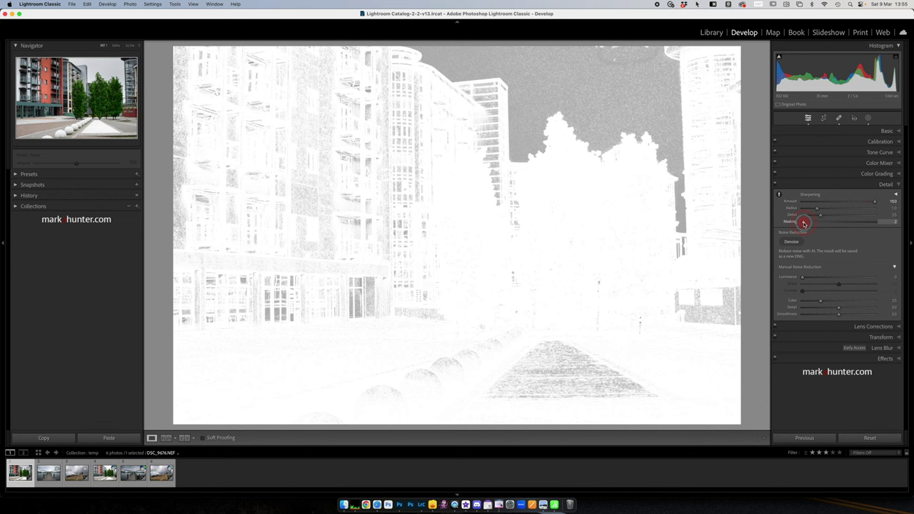
left_click_drag(803, 223, 803, 223)
left_click_drag(804, 224, 834, 224)
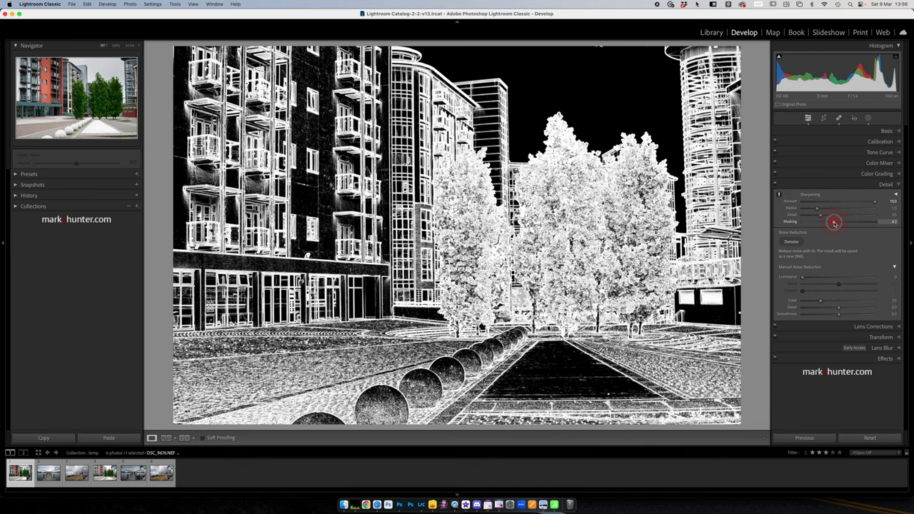
left_click_drag(834, 223, 870, 222)
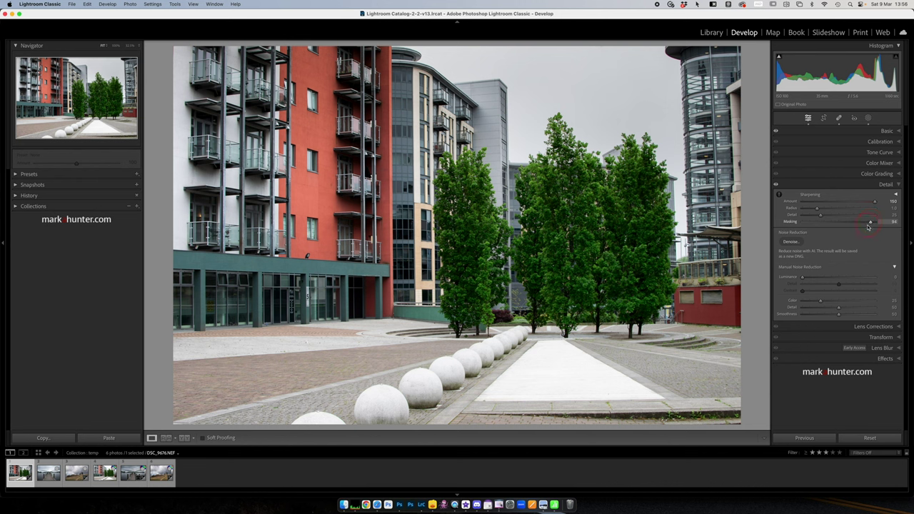